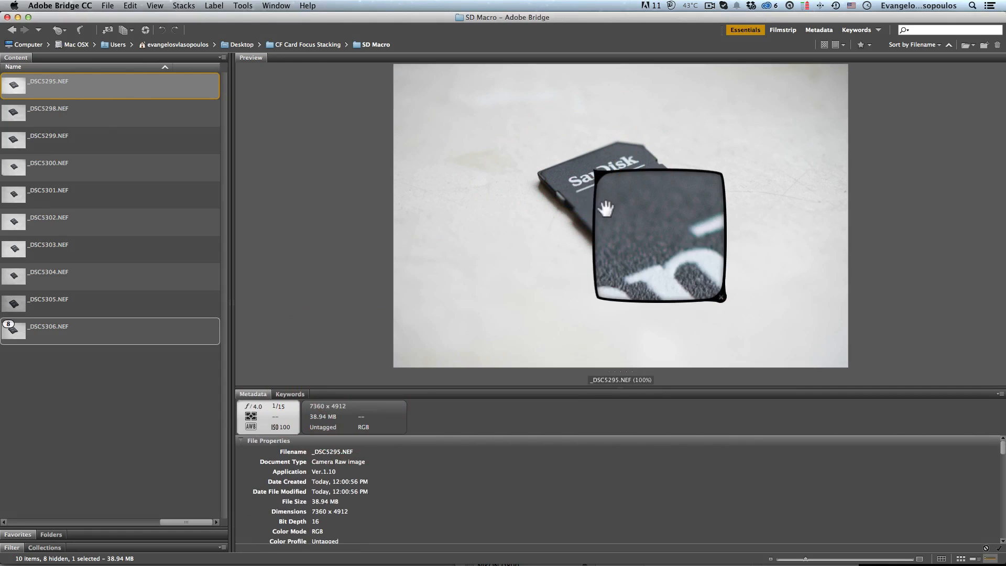
Examine the SanDisk lettering in _DSC5295.NEF with the loupe, magnify it up to 800%, and close the loupe.
left_click(633, 226)
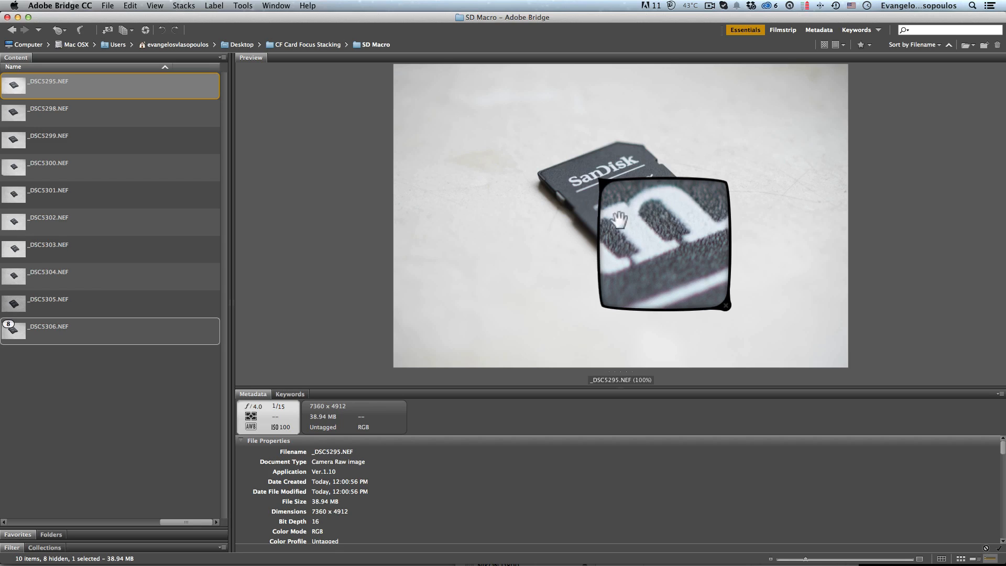
scroll(684, 230, "up", 3)
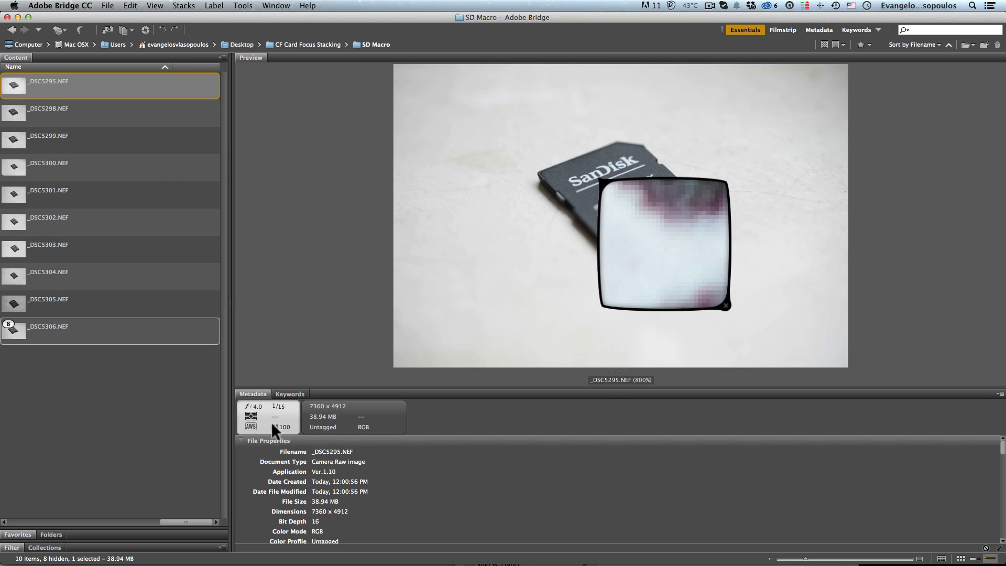
left_click_drag(617, 164, 600, 194)
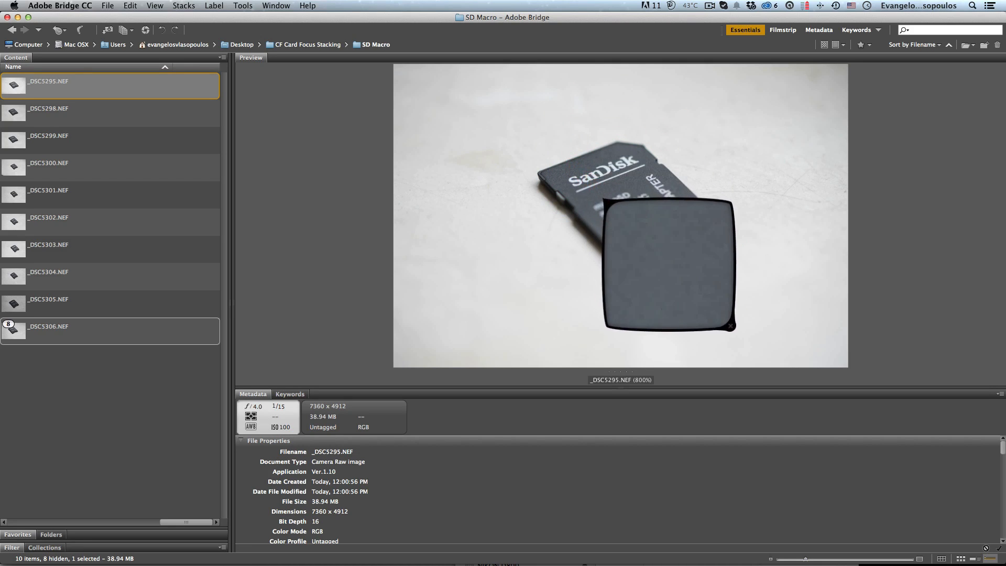
left_click(599, 173)
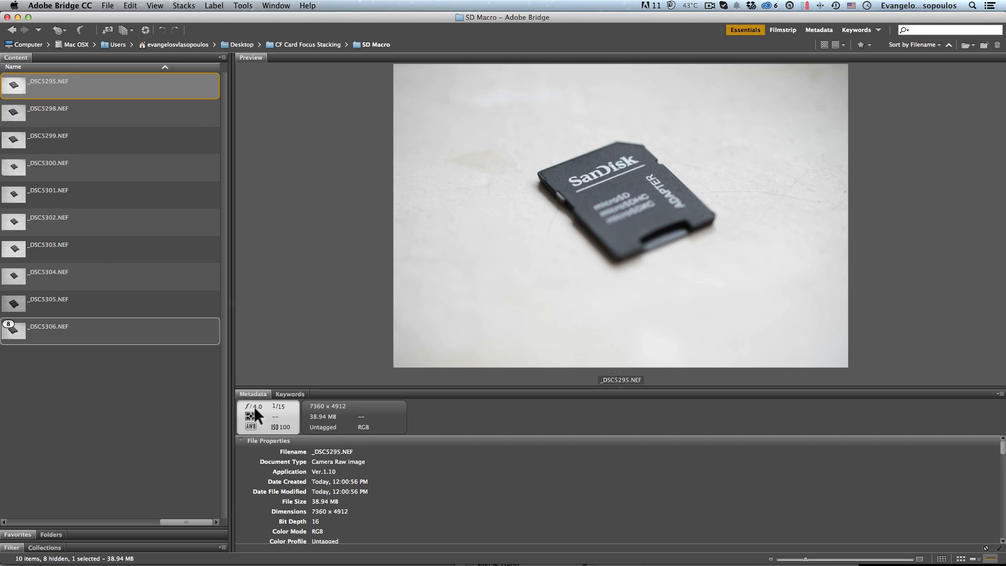
Compare the previews and exposure settings of _DSC5295.NEF and _DSC5298.NEF, ending on _DSC5298.NEF.
left_click(43, 110)
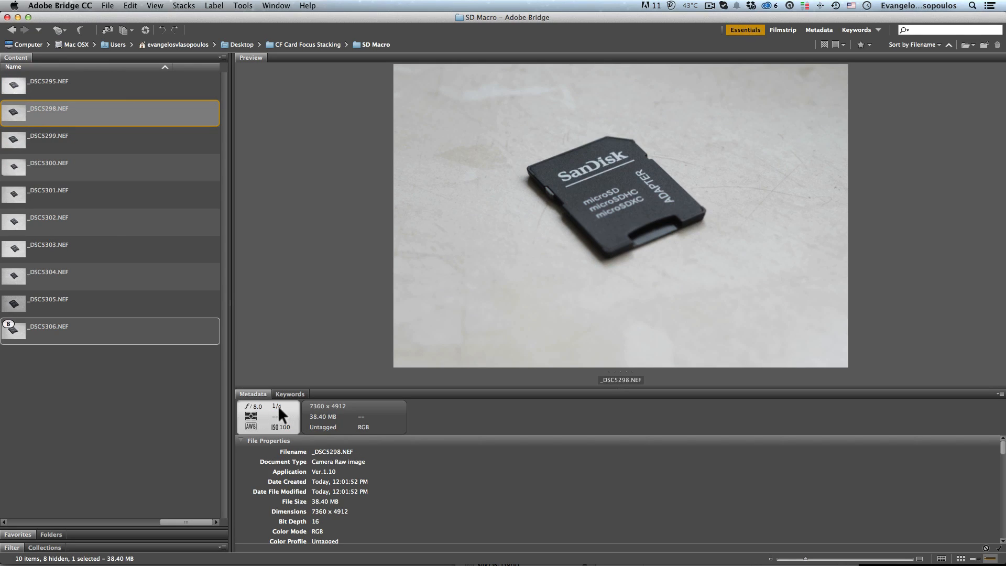
left_click(50, 84)
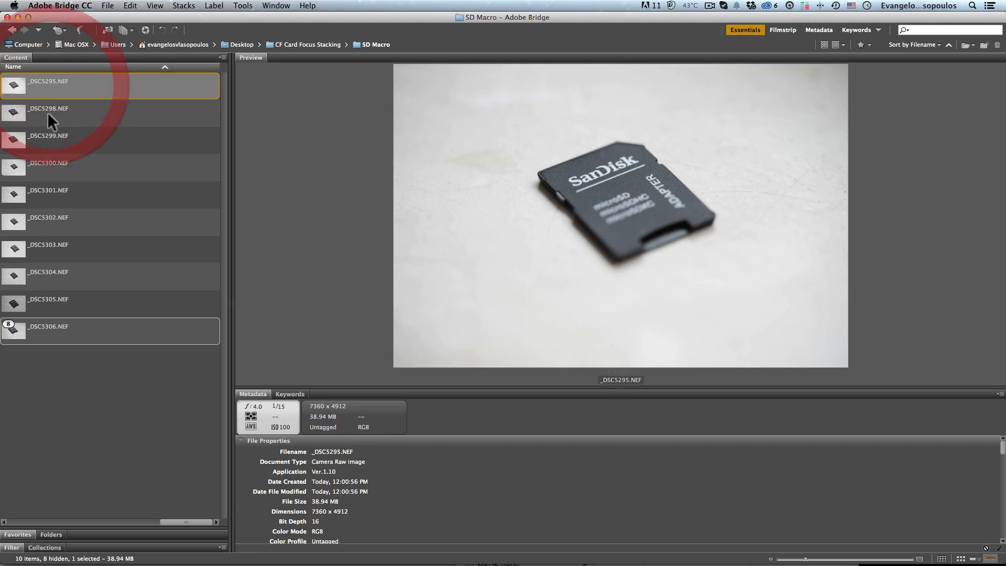
left_click(47, 112)
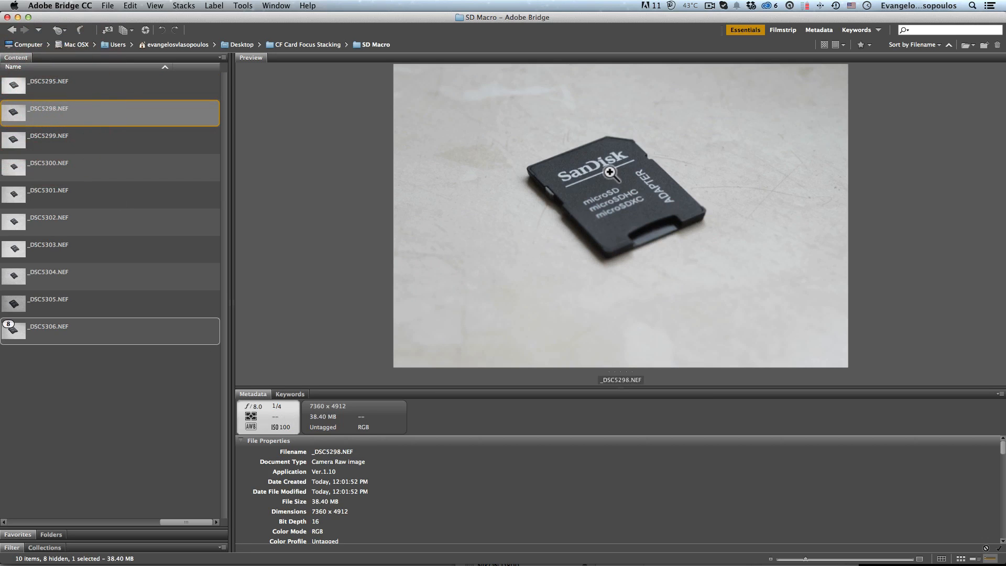
Inspect the card's lettering in _DSC5298.NEF at 100% in full-screen preview, then return to the file list.
key("space")
left_click(443, 221)
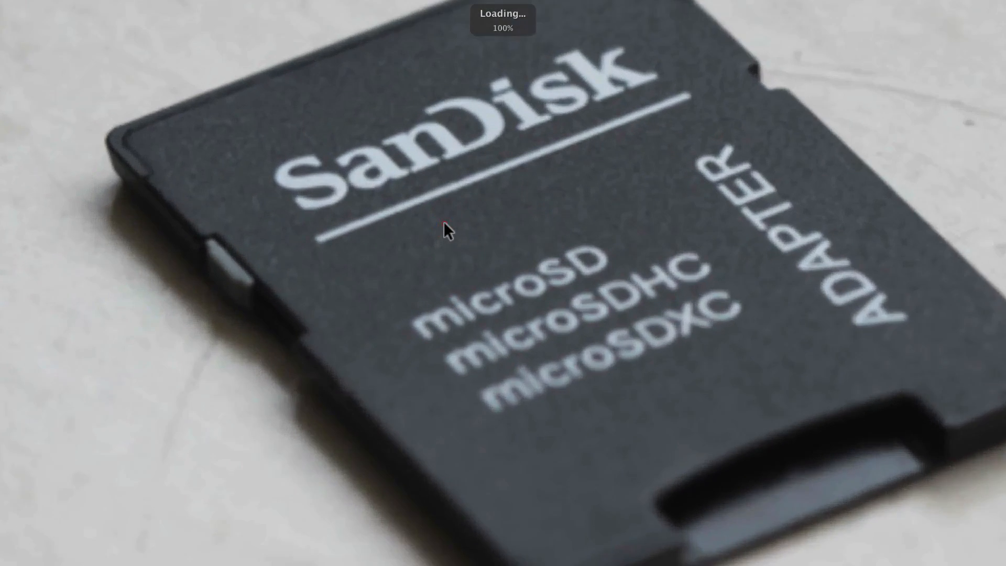
left_click_drag(395, 201, 445, 281)
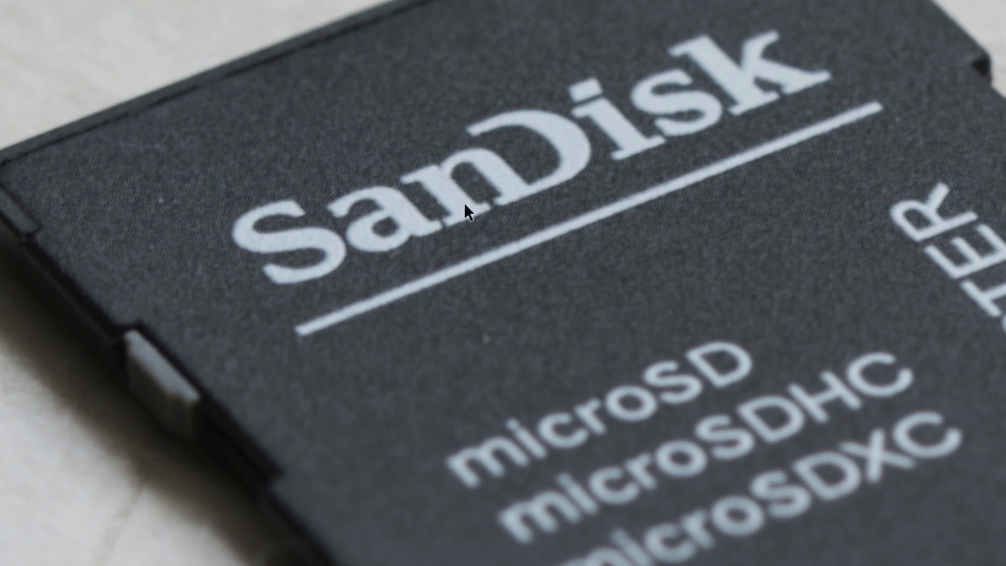
left_click(472, 183)
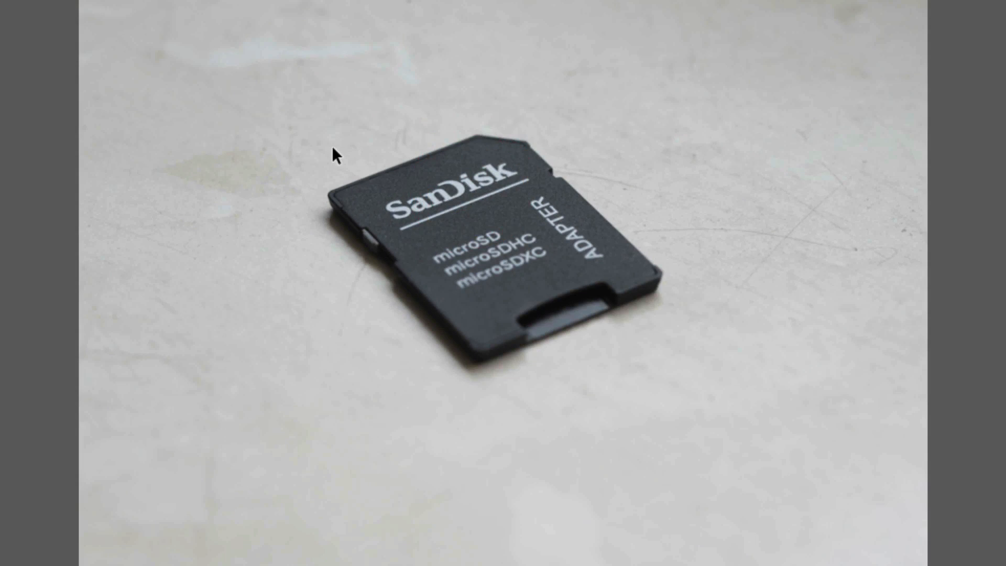
key("space")
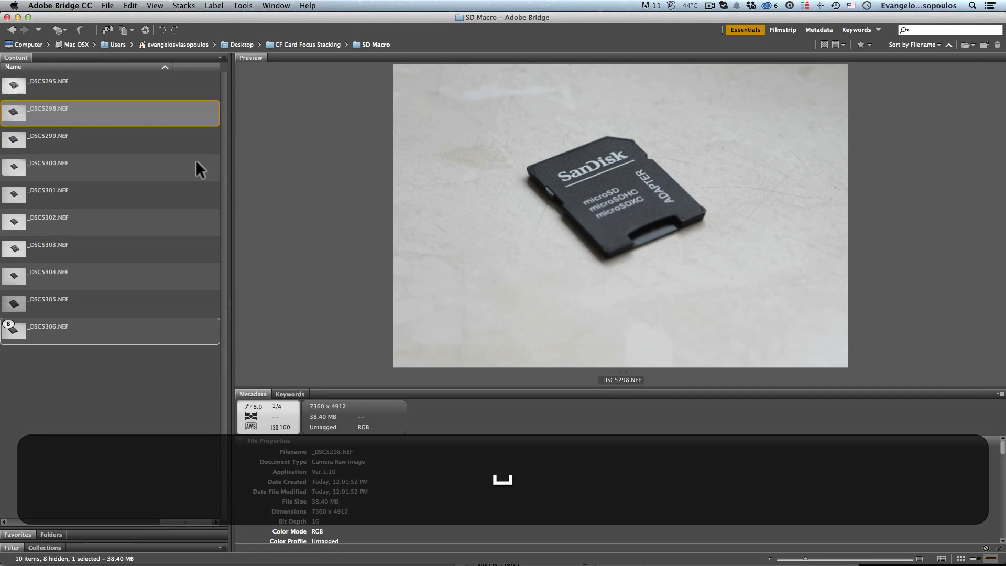
Select _DSC5299.NEF and check the card's lettering with the loupe in the preview.
left_click(11, 136)
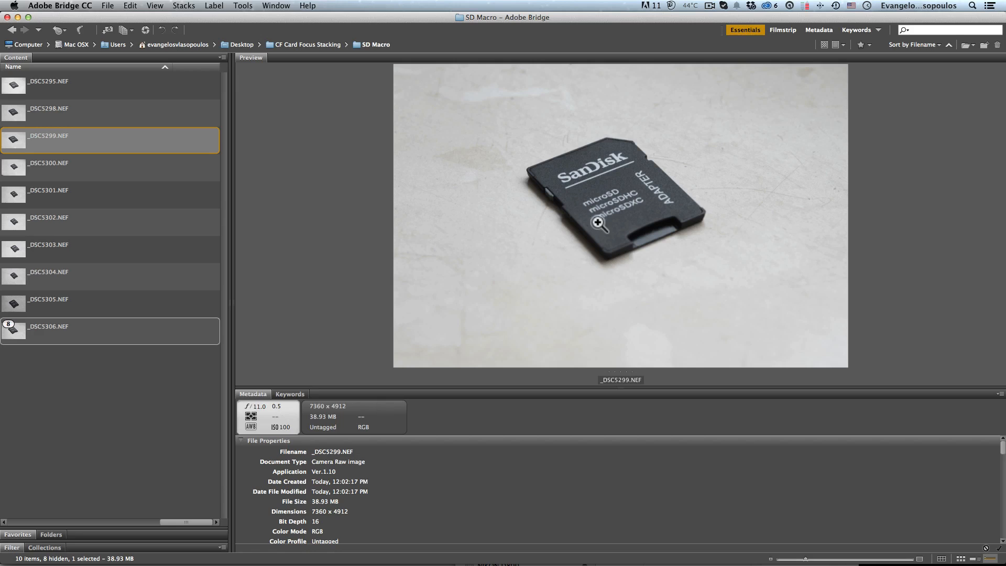
left_click(589, 174)
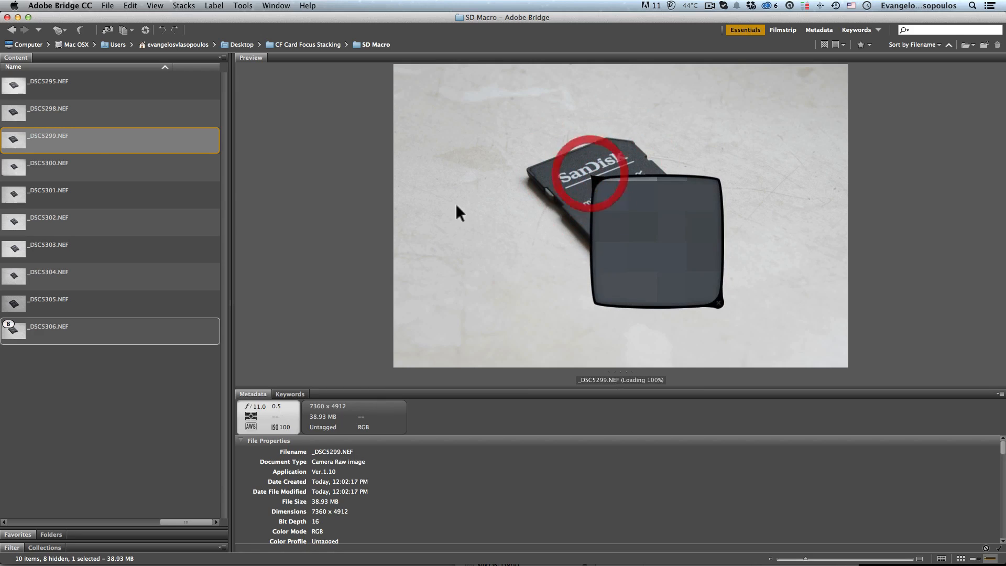
left_click(92, 143)
left_click(639, 225)
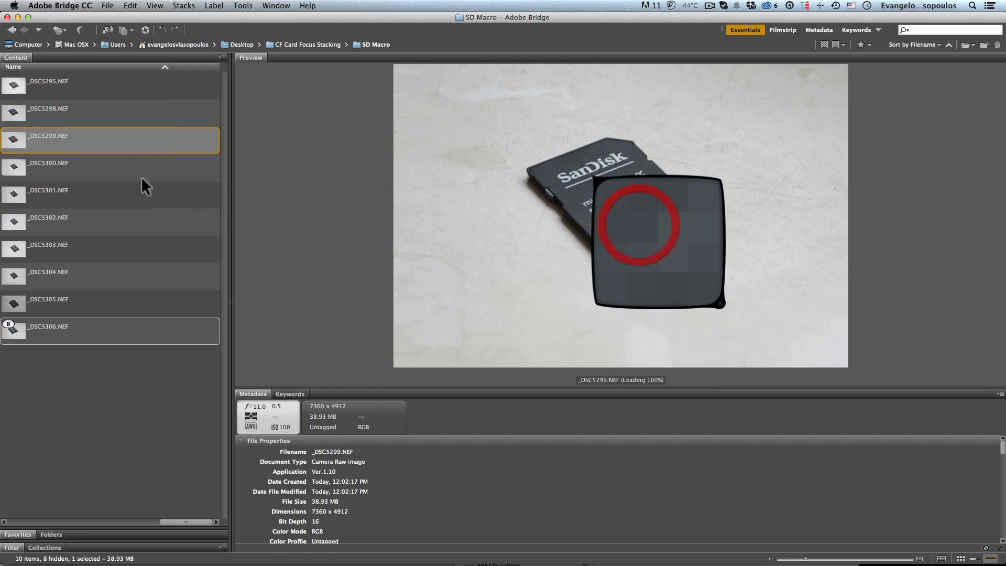
left_click(629, 247)
View _DSC5299.NEF full screen and examine the sharpness of the card's edge and lettering at 100%.
key("space")
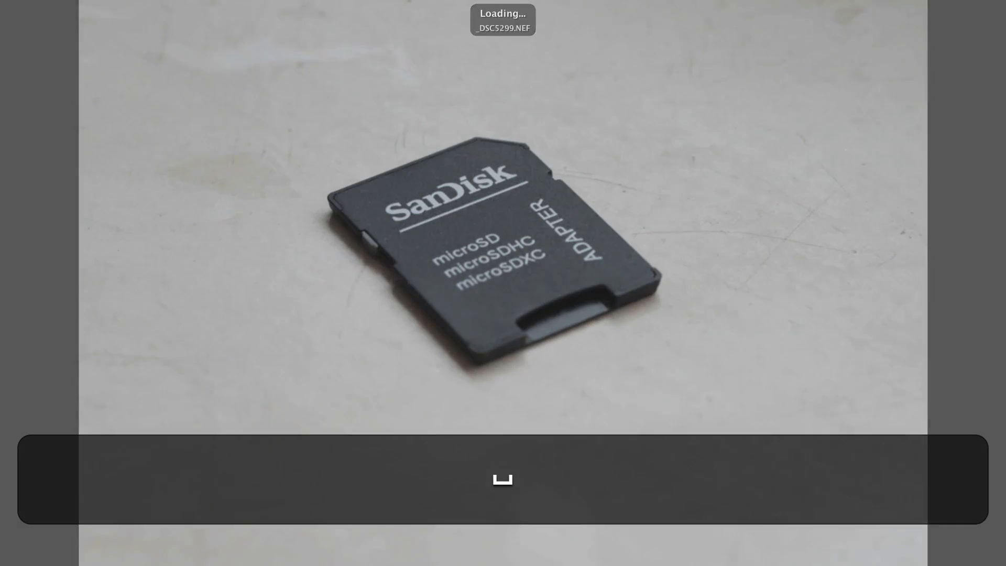
left_click(396, 206)
left_click(419, 209)
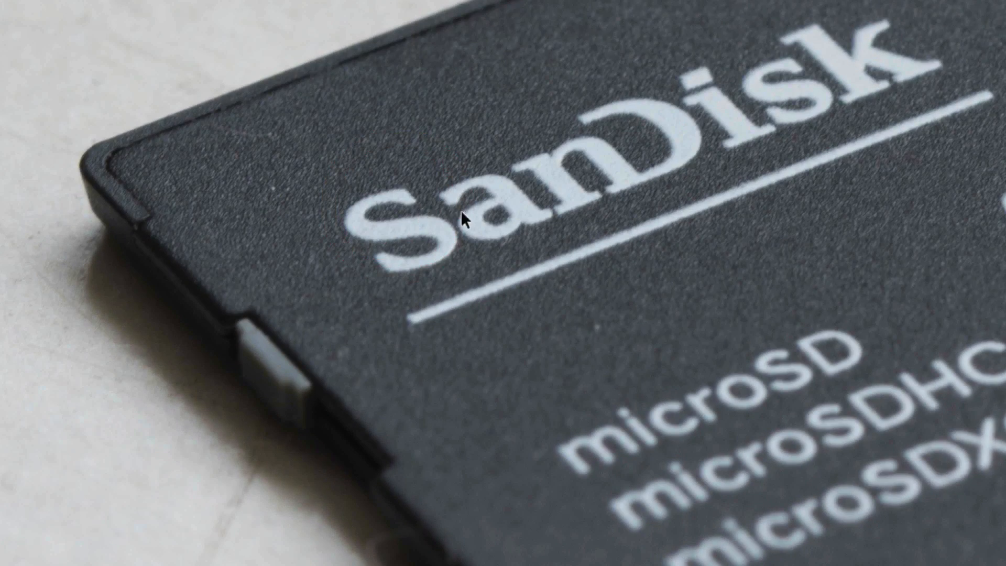
left_click(341, 189)
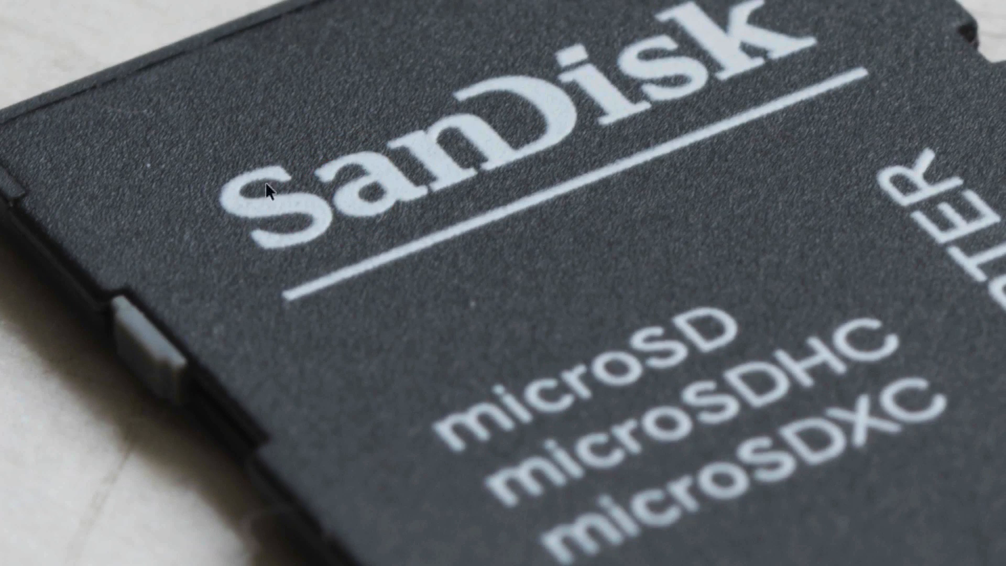
left_click(305, 164)
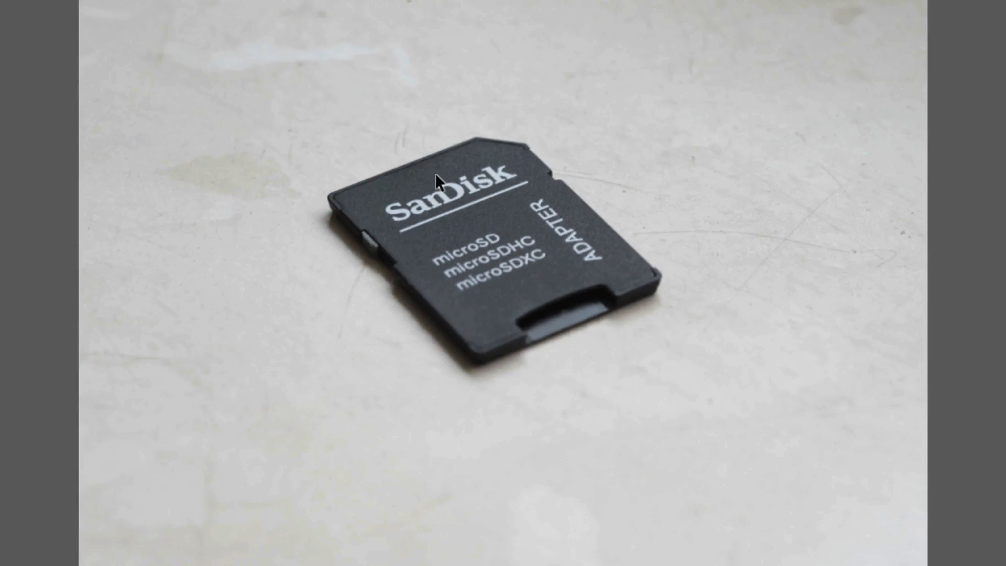
left_click(433, 179)
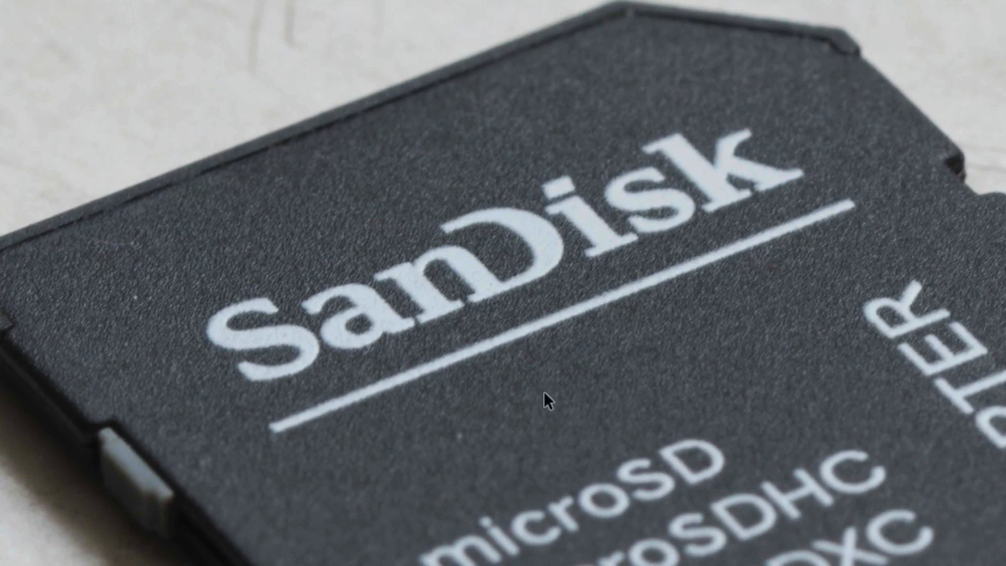
left_click(455, 291)
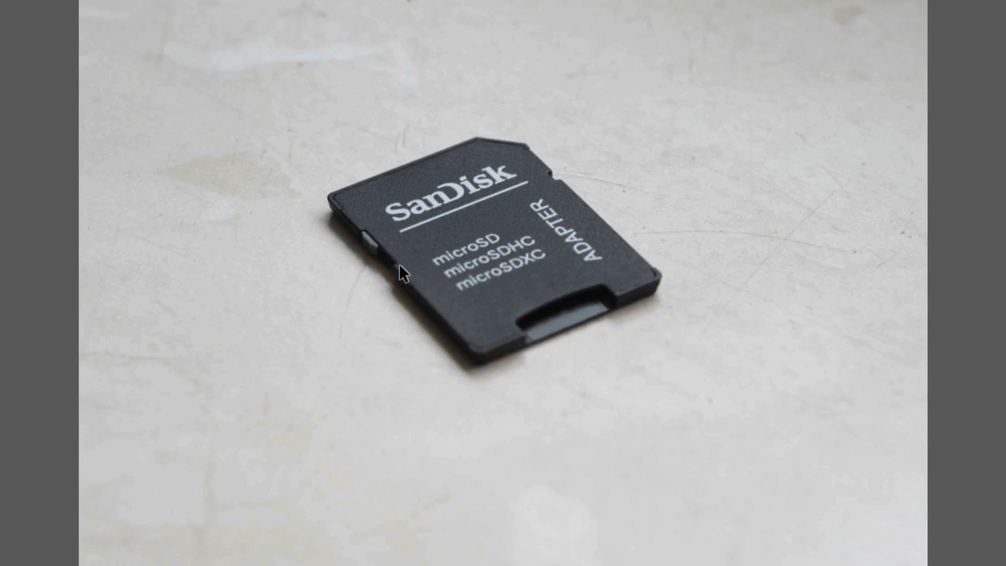
key("space")
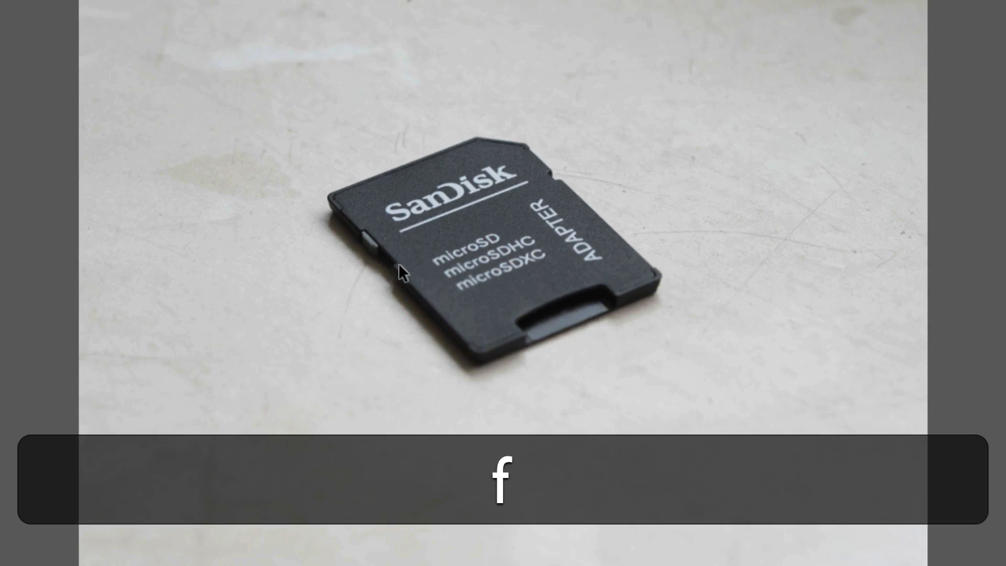
Look through the previews of _DSC5300.NEF and _DSC5301.NEF and return to _DSC5299.NEF.
left_click(20, 164)
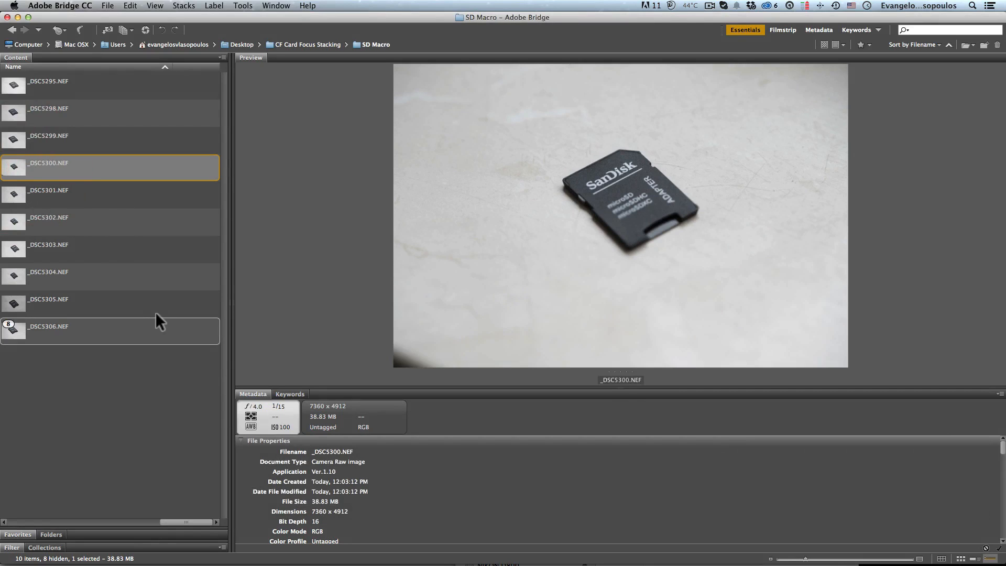
left_click(50, 193)
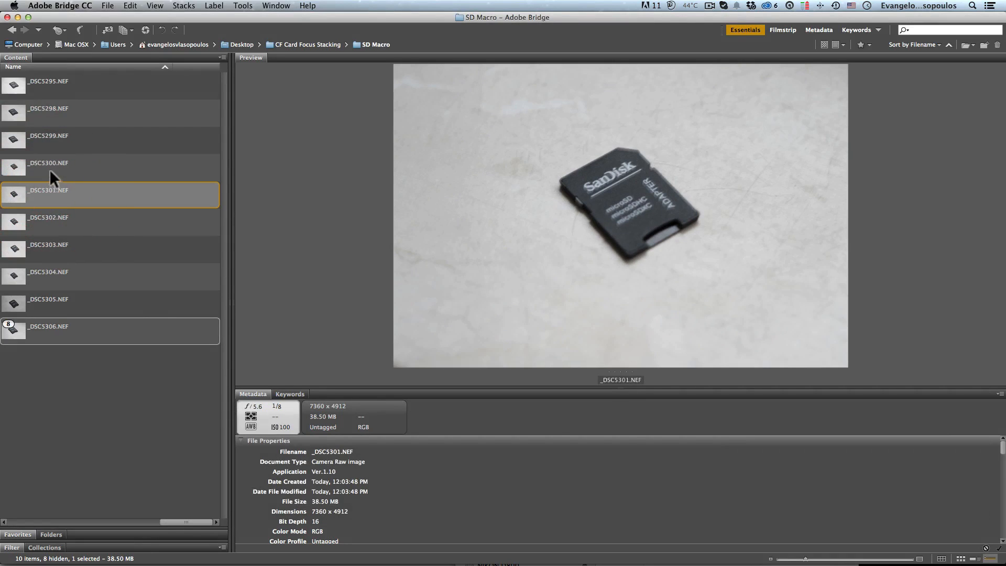
left_click(44, 140)
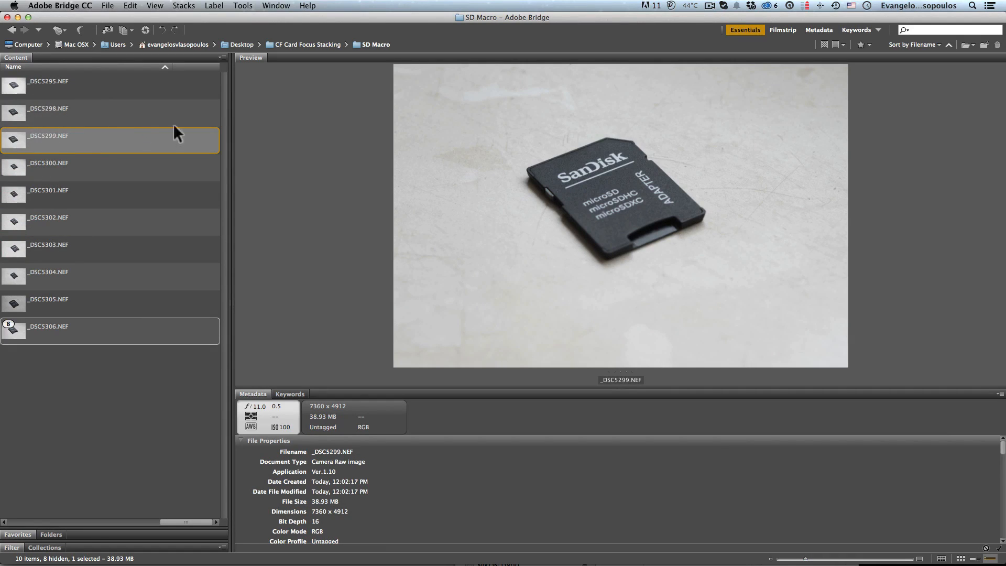
Recheck the SanDisk lettering of _DSC5299.NEF enlarged in full-screen preview, then close the preview.
key("space")
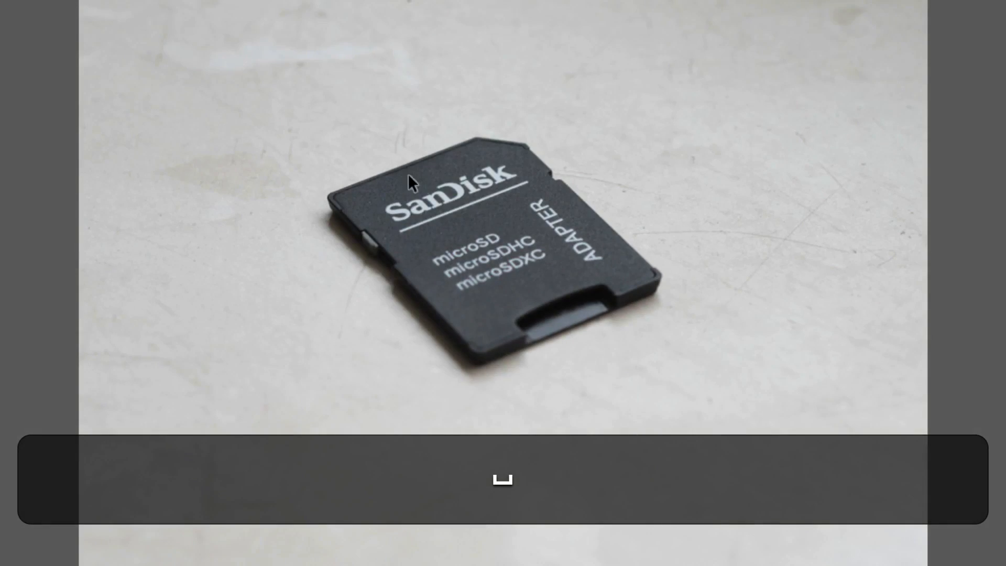
left_click(448, 198)
left_click(438, 181)
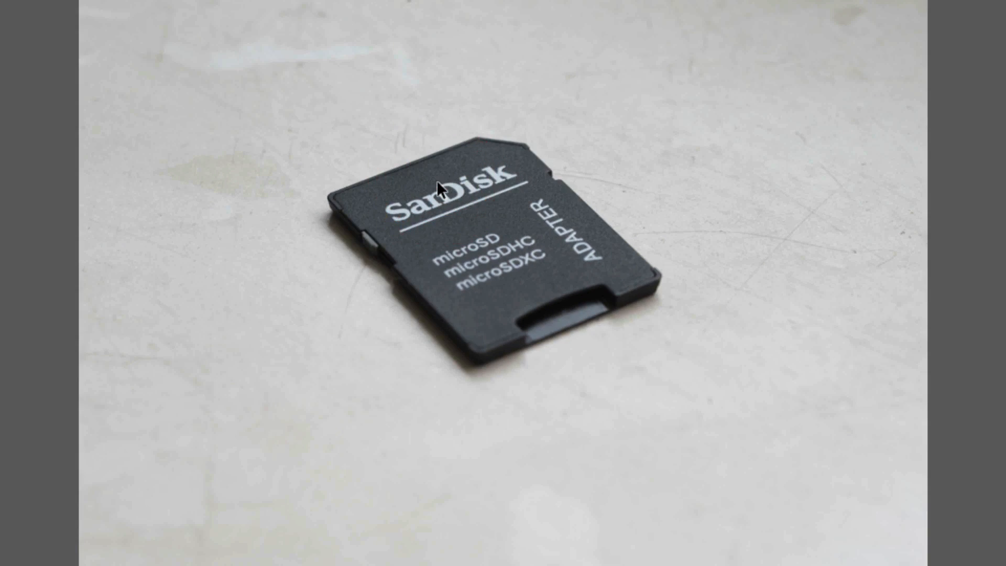
key("space")
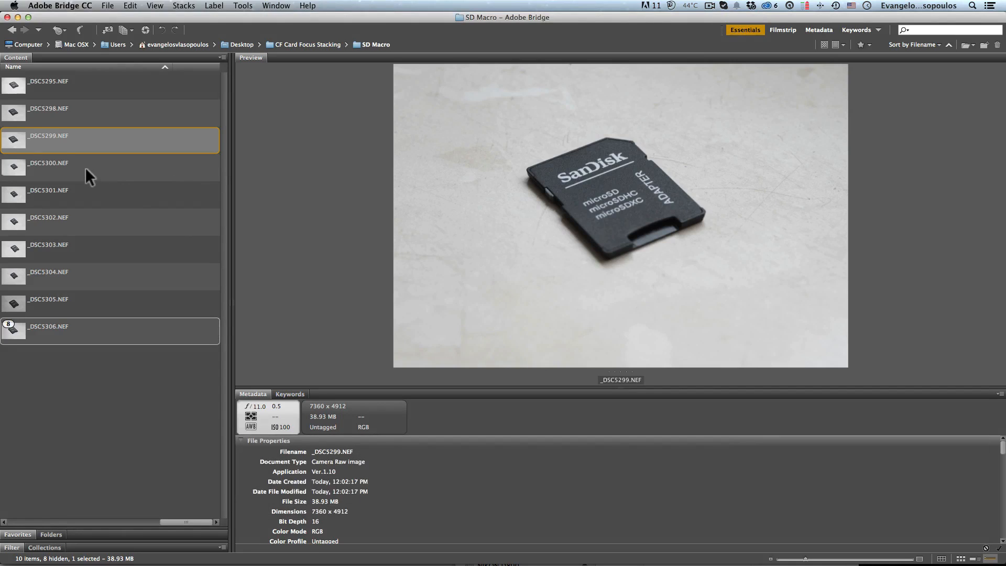
Select _DSC5300.NEF, review its exposure settings, and place the loupe over the card's lettering.
left_click(85, 167)
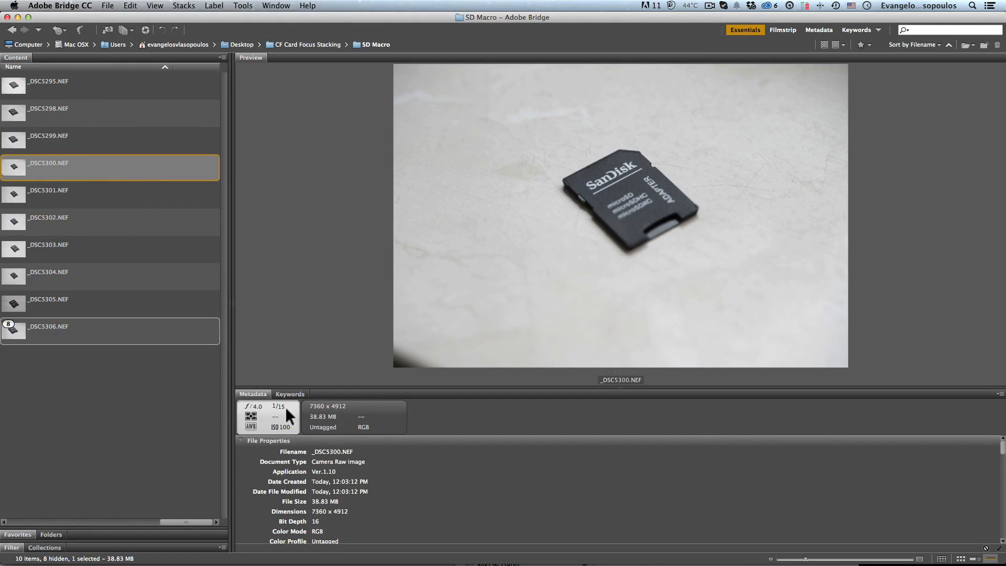
left_click(607, 189)
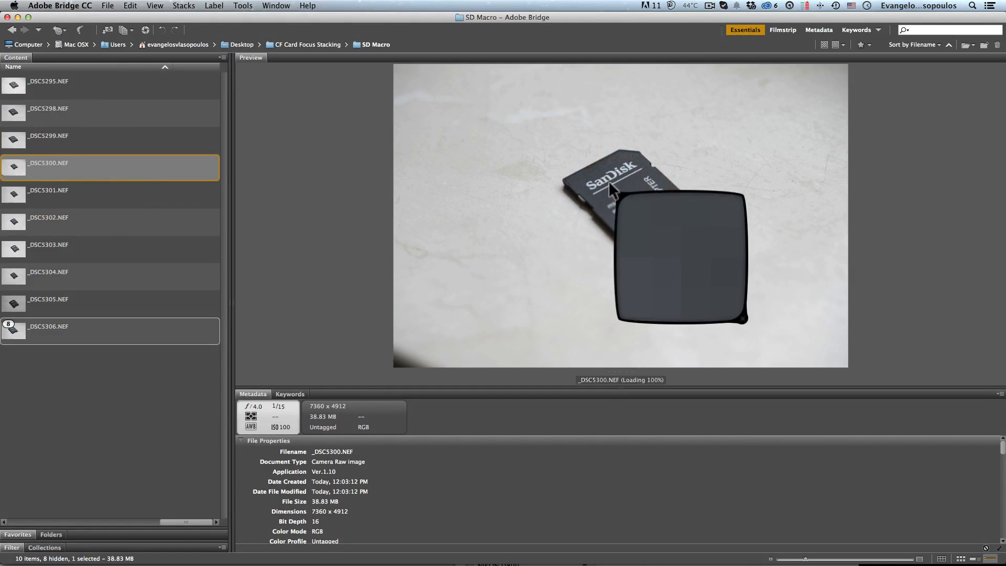
left_click(614, 170)
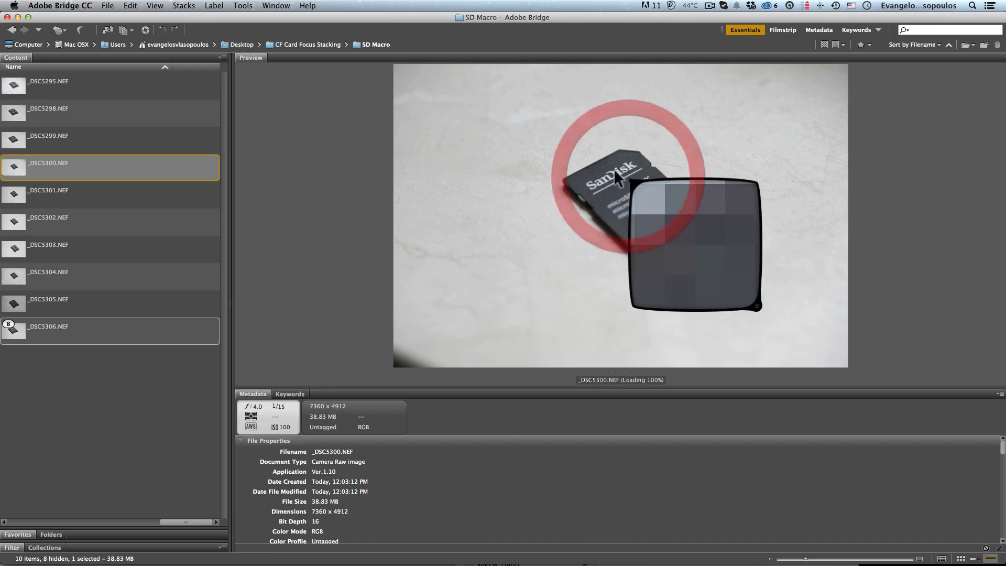
Inspect the card in _DSC5300.NEF enlarged in full-screen preview, then return to the file list.
key("space")
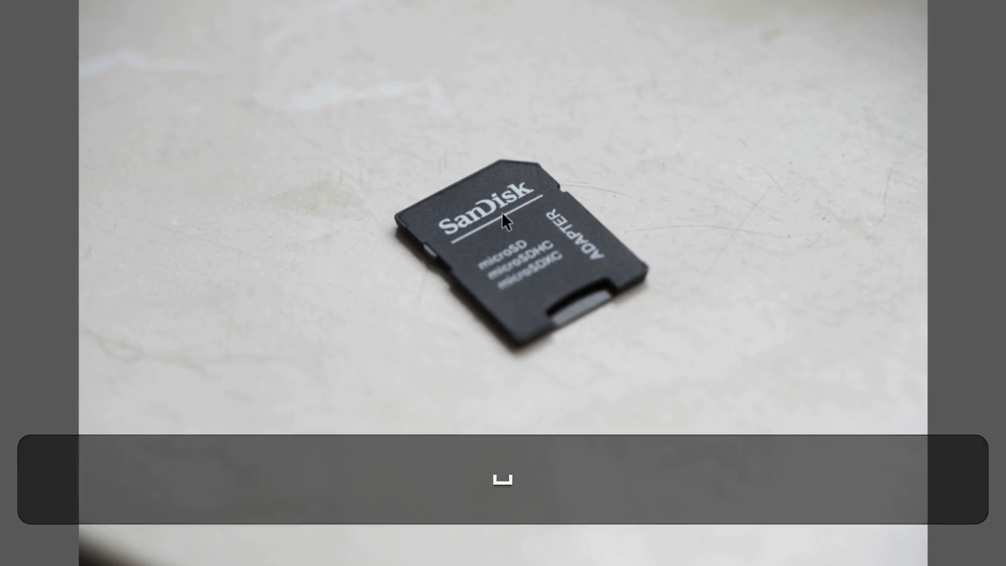
left_click(497, 213)
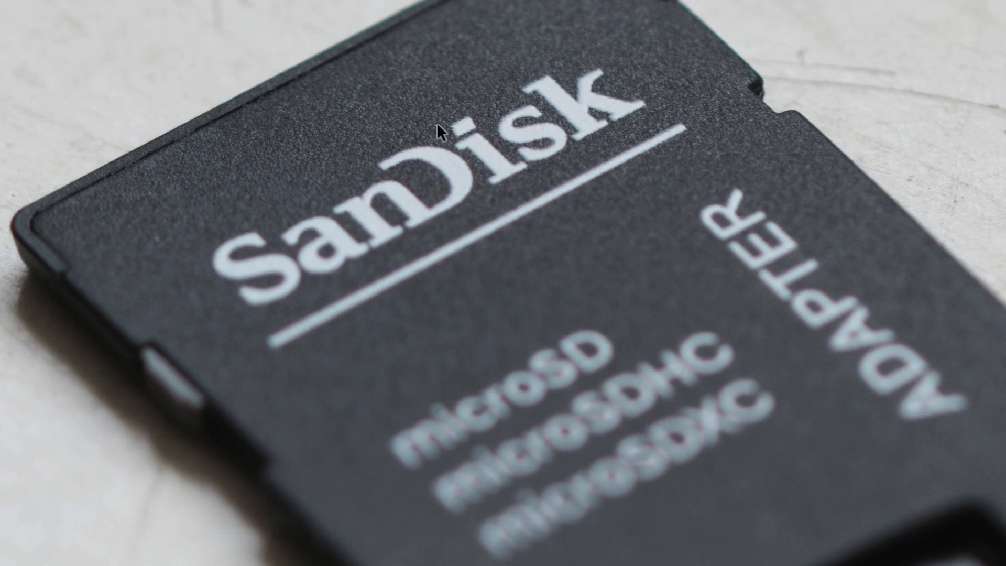
left_click(482, 120)
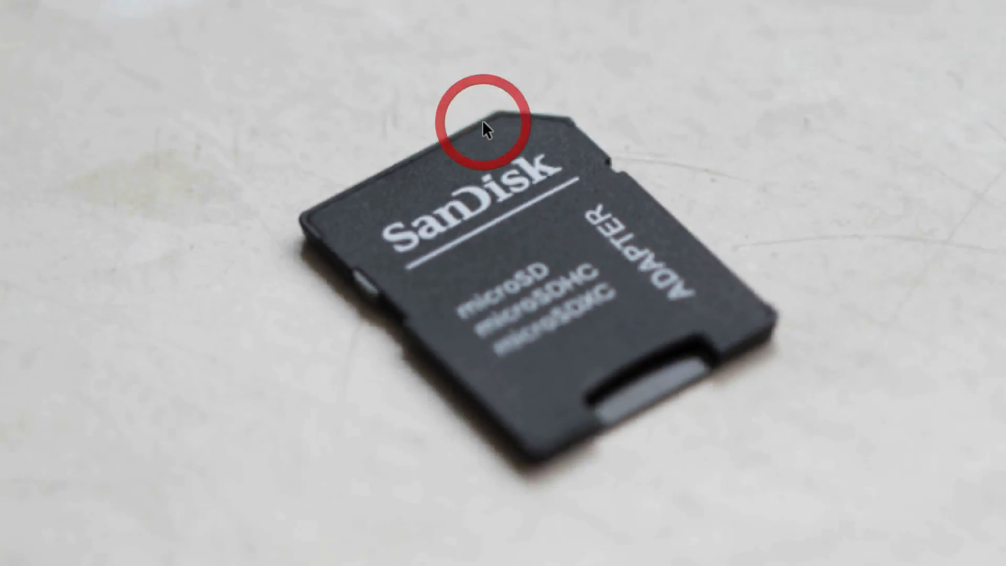
key("space")
Select _DSC5301.NEF, inspect the SanDisk lettering at 100% in full-screen preview, and return to the file list.
left_click(61, 189)
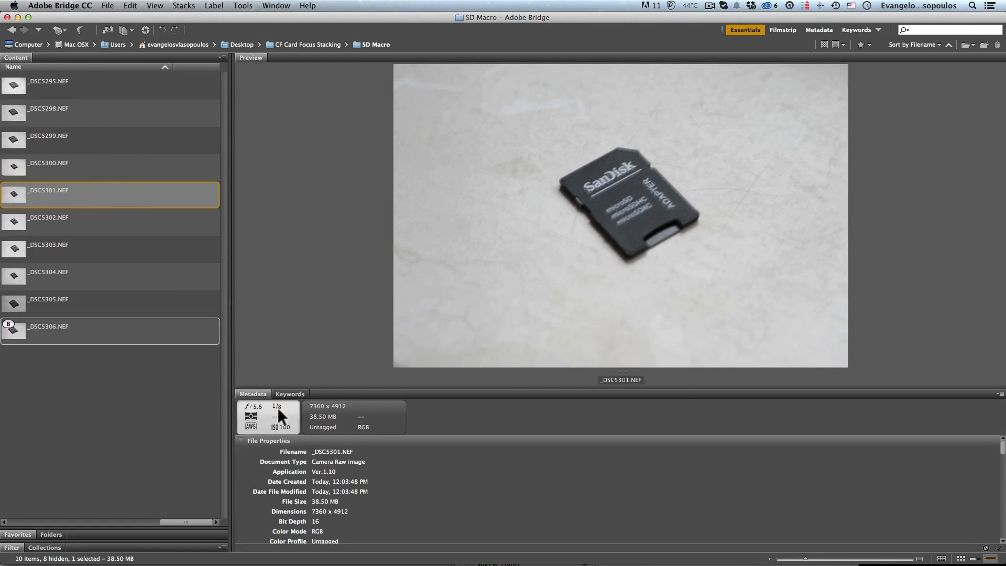
key("space")
left_click(475, 206)
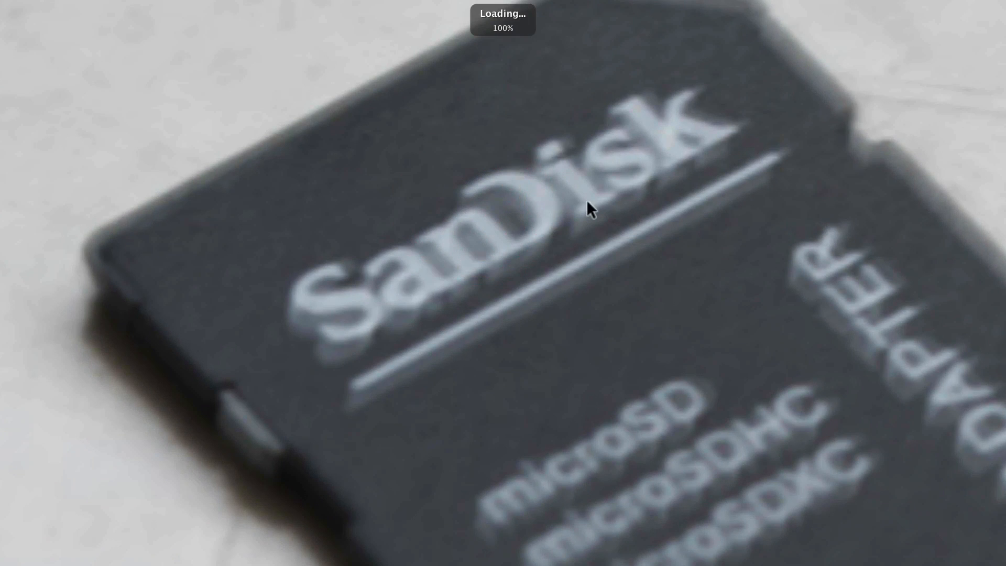
key("space")
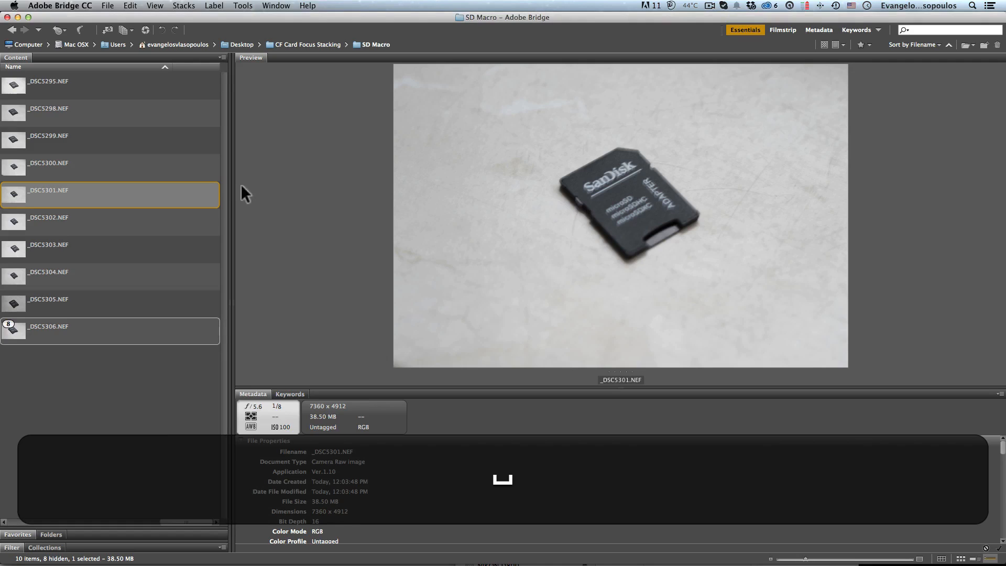
Examine the card's lettering in _DSC5302.NEF using the full-screen preview and the loupe, then return to the file list.
left_click(61, 220)
key("space")
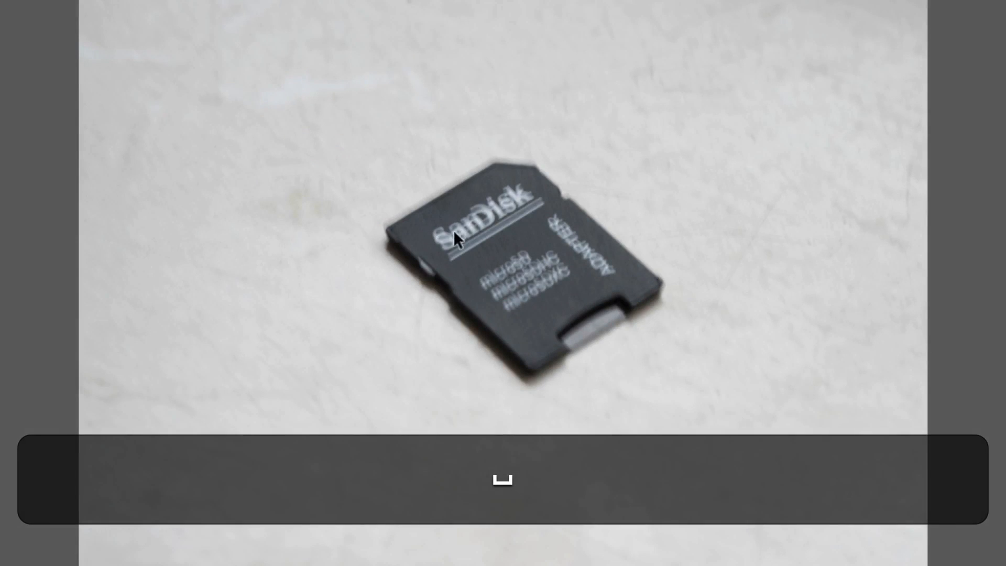
key("space")
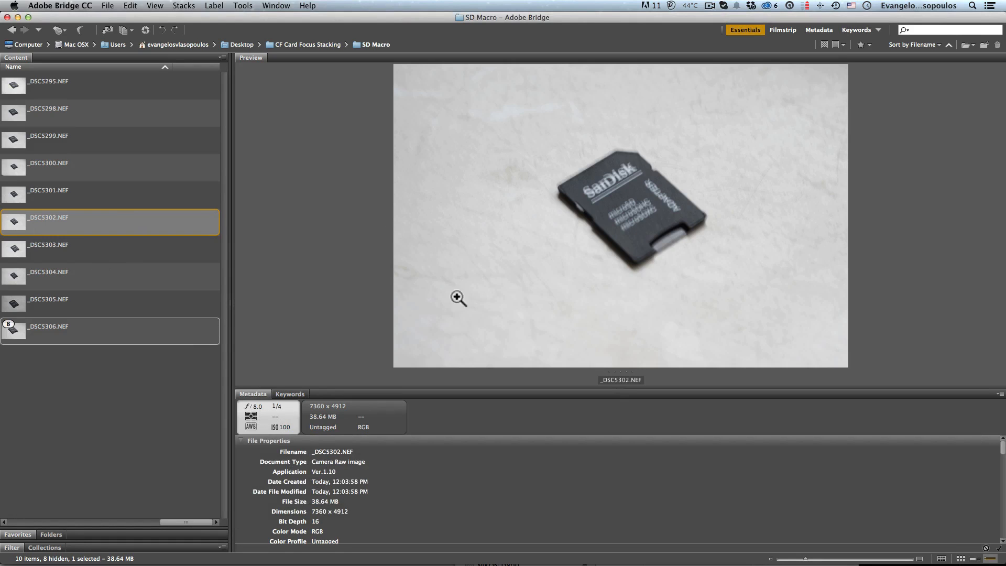
left_click(606, 218)
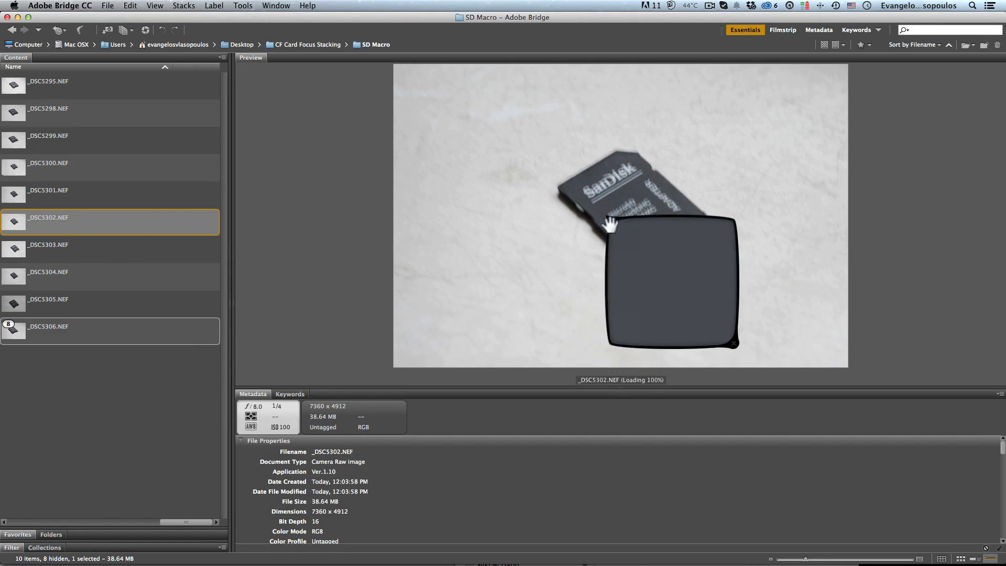
left_click(608, 220)
key("space")
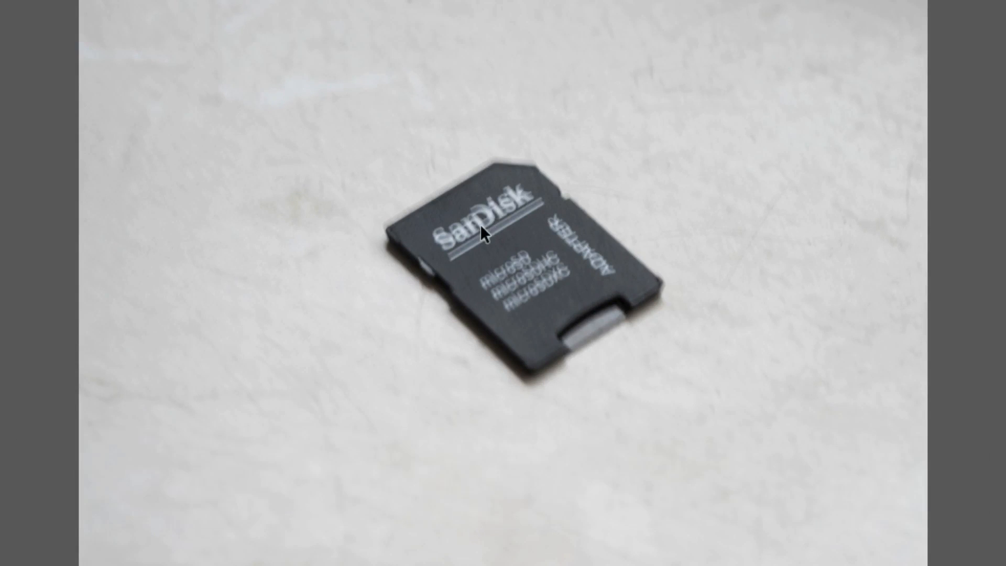
left_click(480, 224)
key("space")
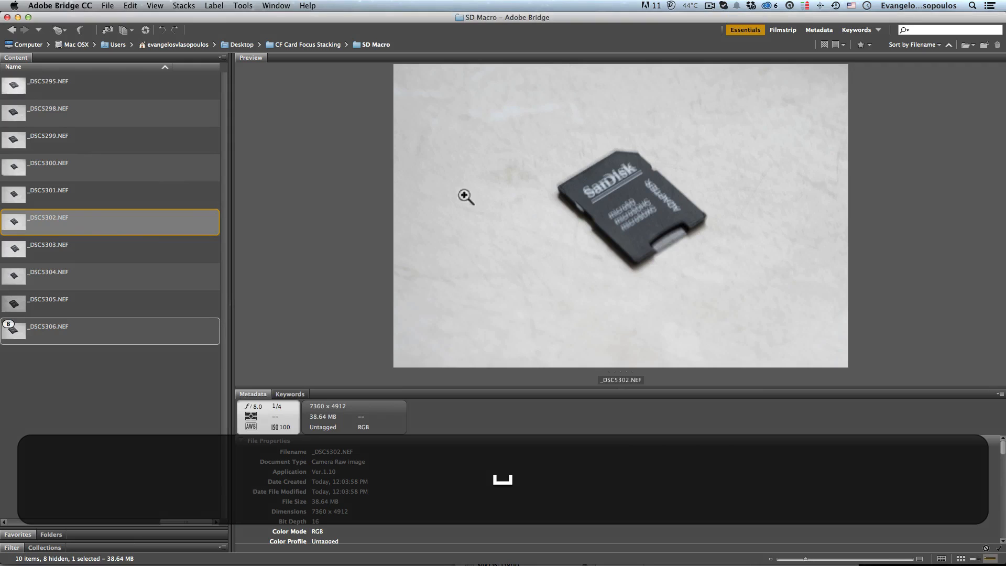
Select _DSC5303.NEF, review its exposure settings, and inspect the card's lettering enlarged in full-screen preview before closing it.
left_click(47, 244)
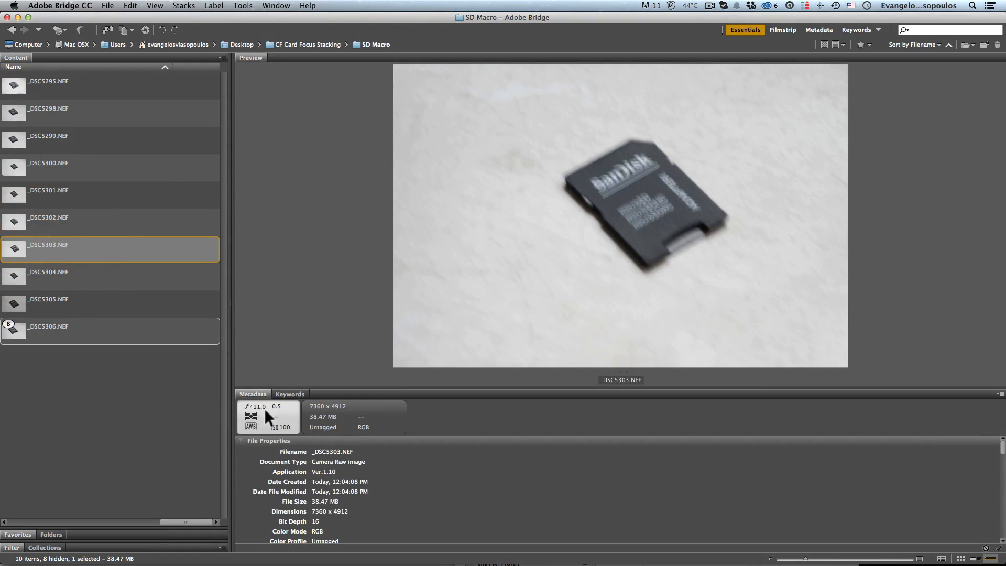
key("space")
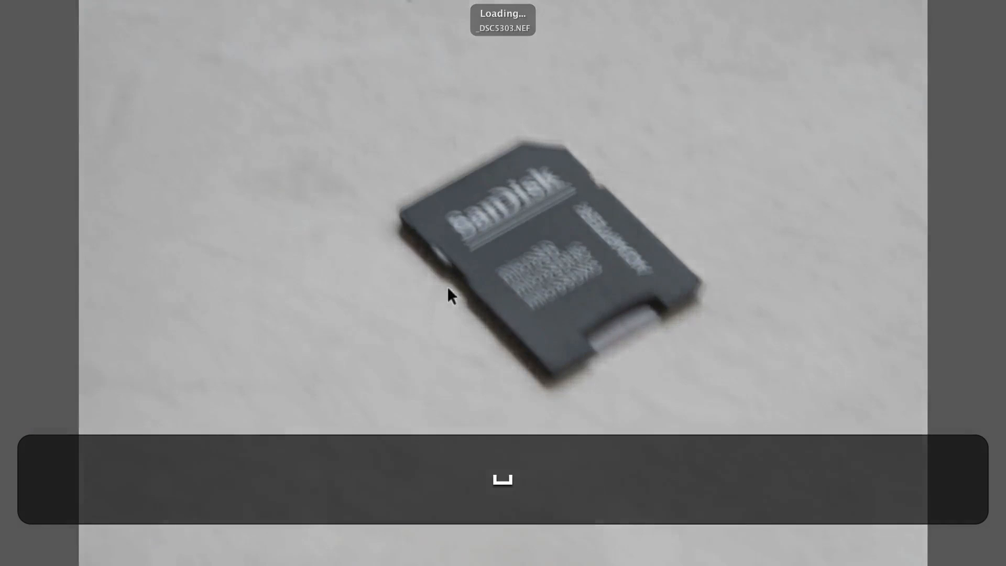
left_click(470, 226)
left_click(495, 231)
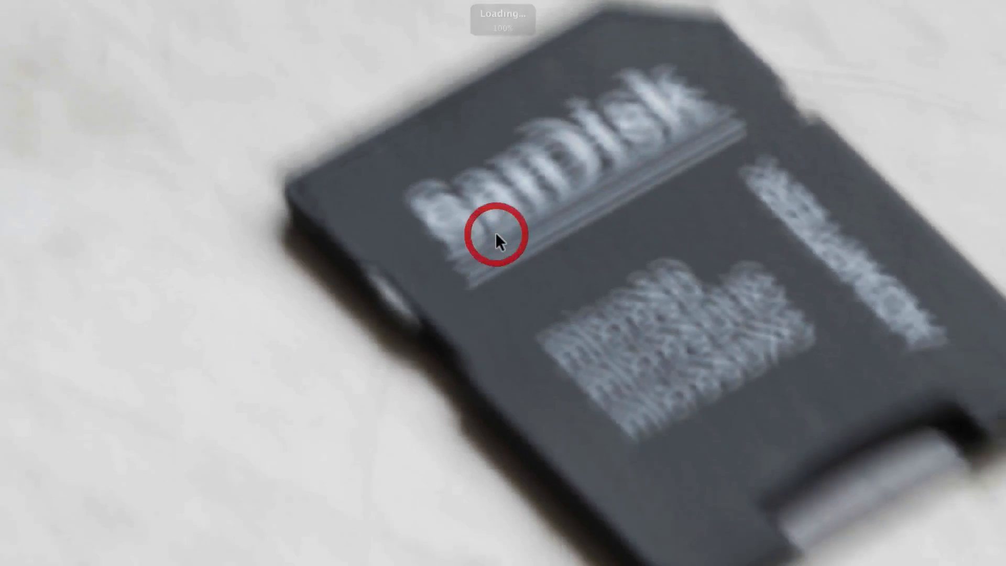
key("space")
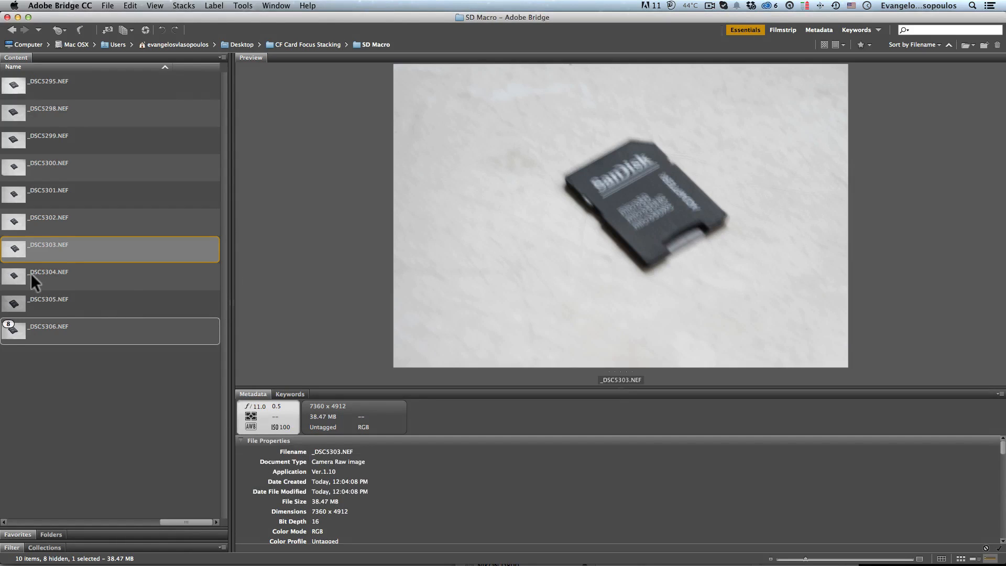
Select _DSC5304.NEF, check the card in full-screen preview and through the loupe up to 800%, then dismiss the loupe.
left_click(30, 273)
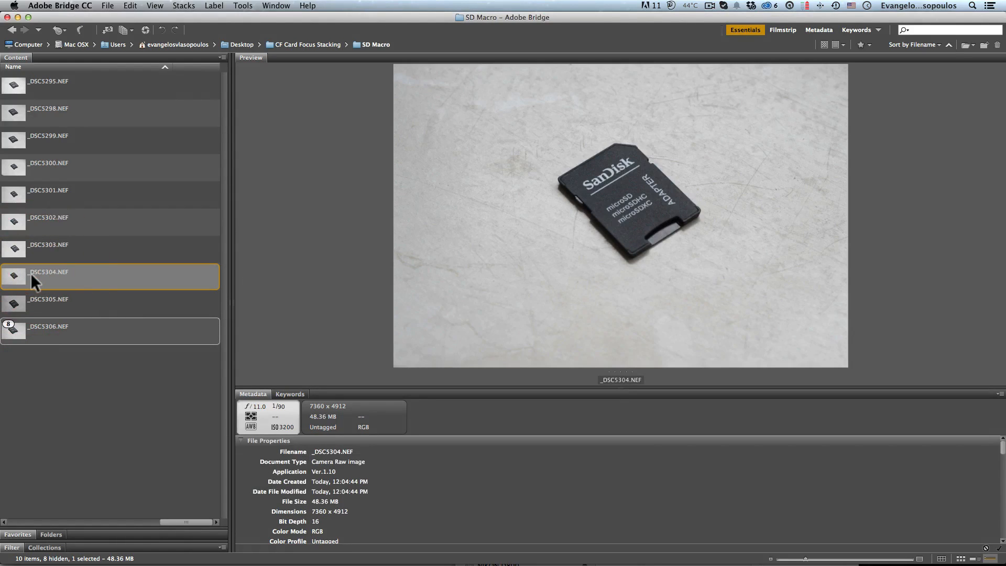
left_click(619, 190)
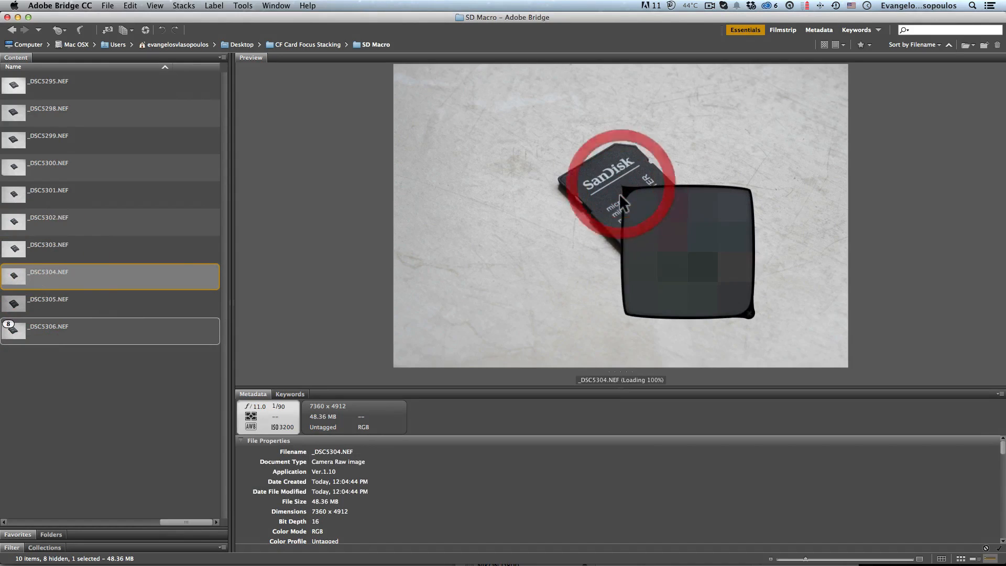
key("space")
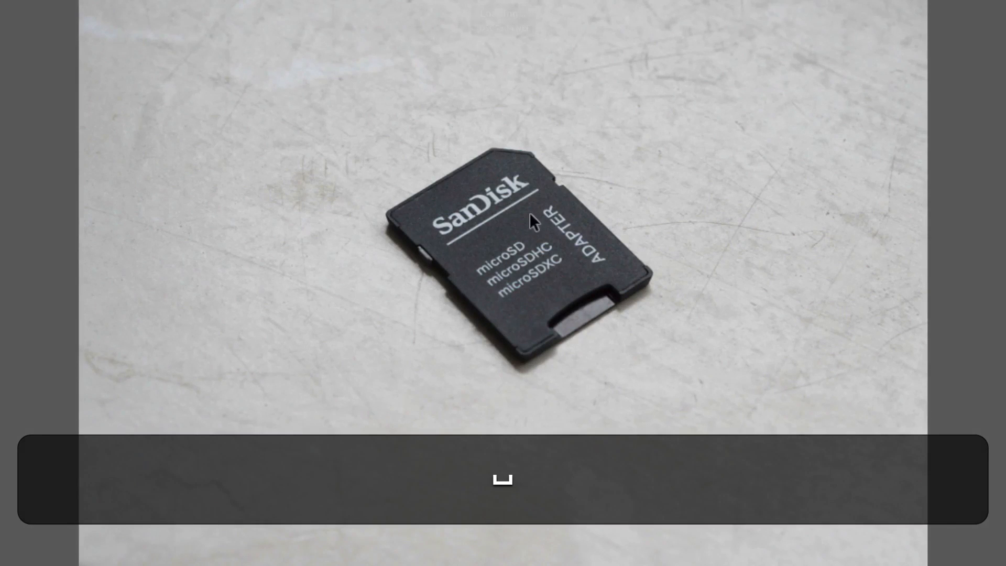
key("f")
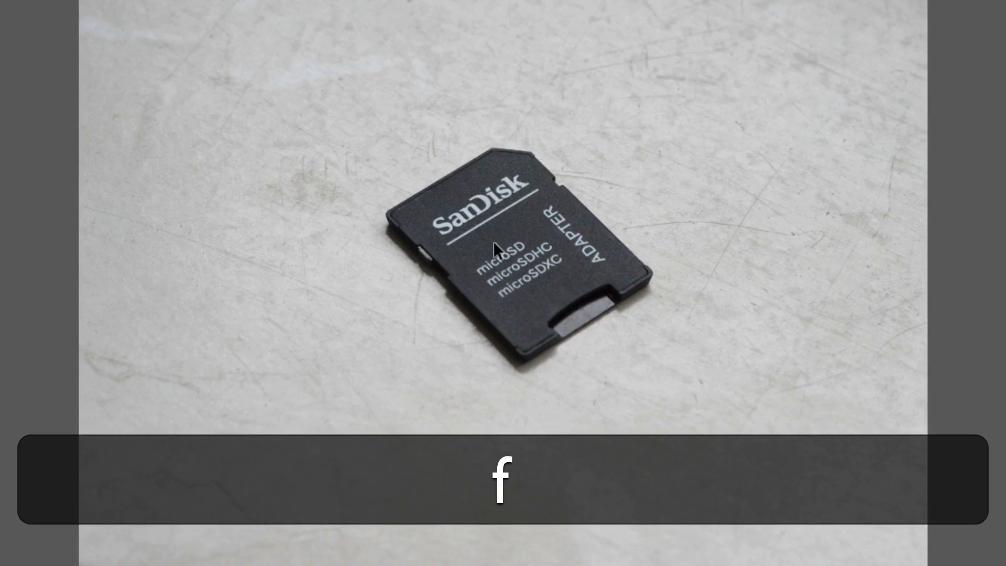
key("space")
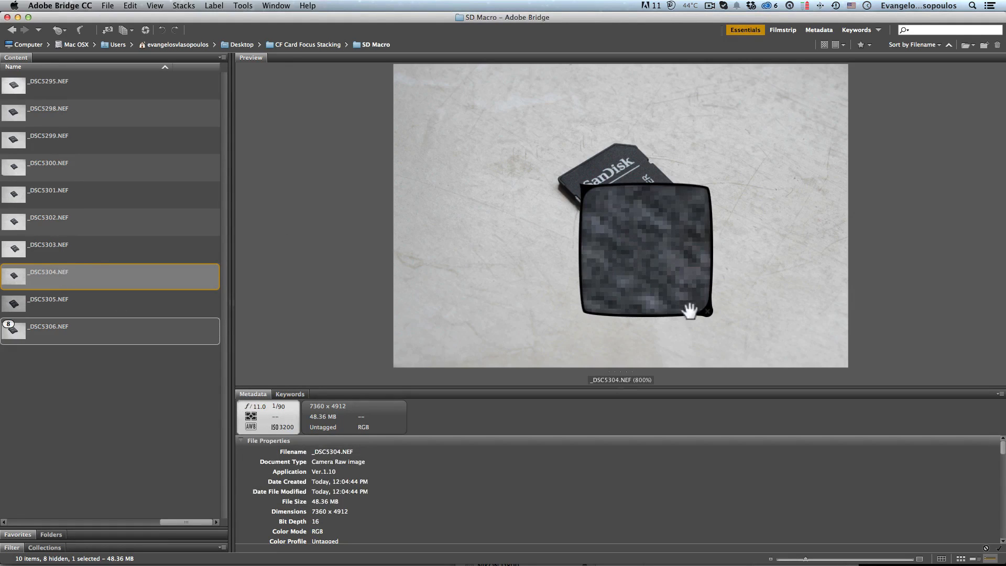
left_click(706, 311)
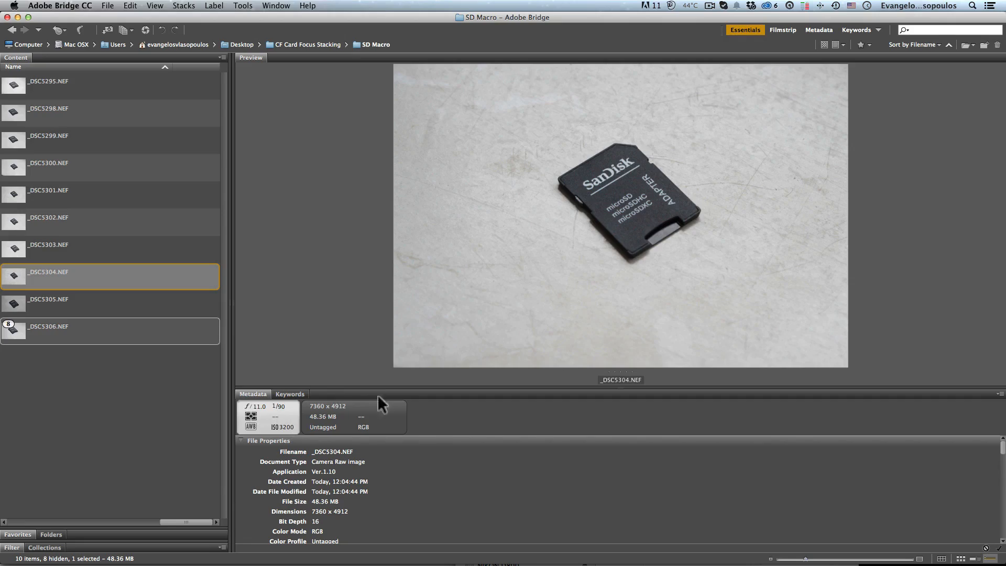
Inspect _DSC5304.NEF enlarged in full-screen preview from the SanDisk logo to the card's lower edges, then close the preview.
key("space")
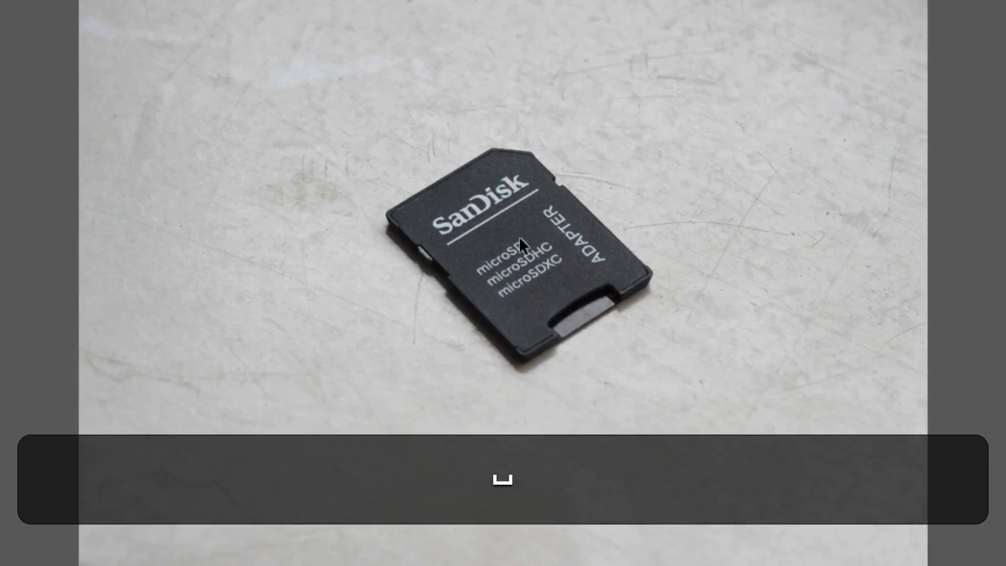
left_click(518, 237)
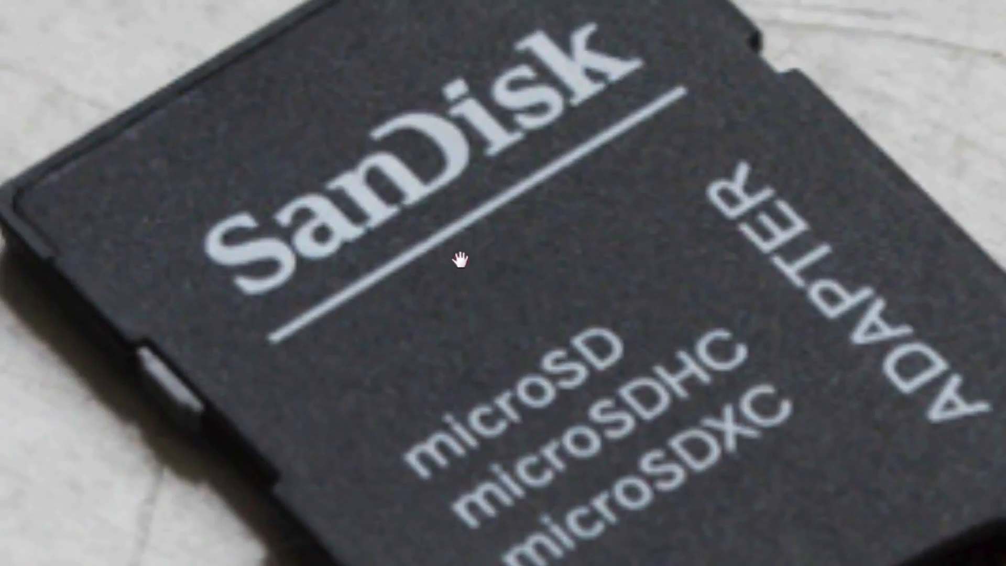
left_click(464, 273)
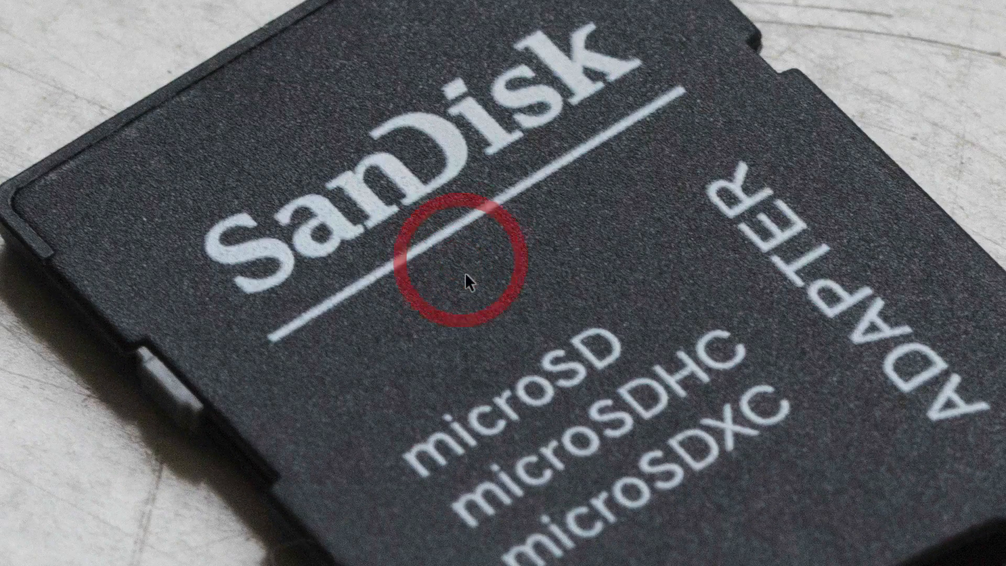
left_click_drag(464, 272, 458, 225)
mouse_move(383, 228)
left_mouse_down()
mouse_move(539, 240)
mouse_move(362, 182)
left_mouse_up()
left_click_drag(608, 231, 433, 217)
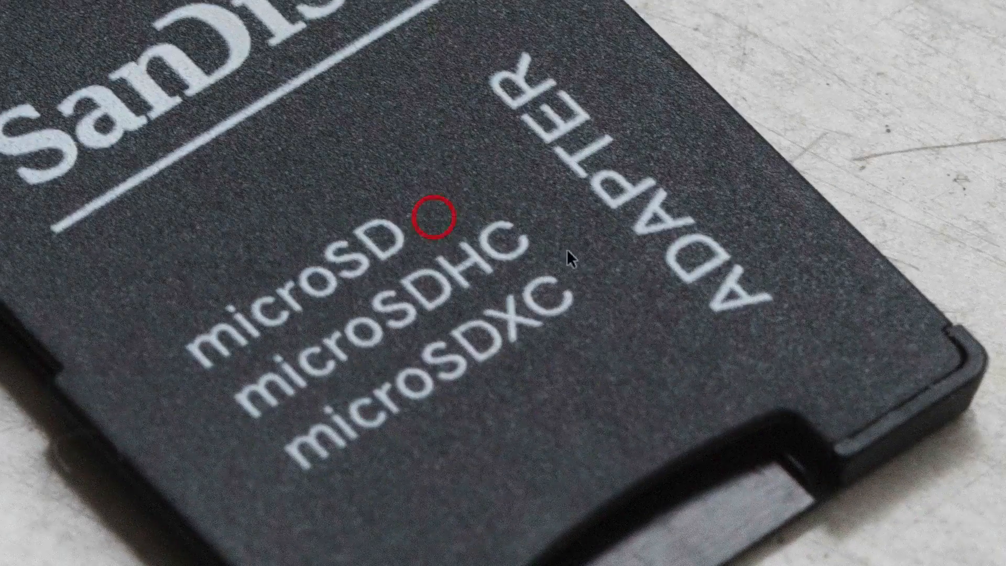
mouse_move(571, 257)
left_mouse_down()
mouse_move(532, 220)
mouse_move(580, 183)
left_mouse_up()
left_click_drag(530, 236, 608, 192)
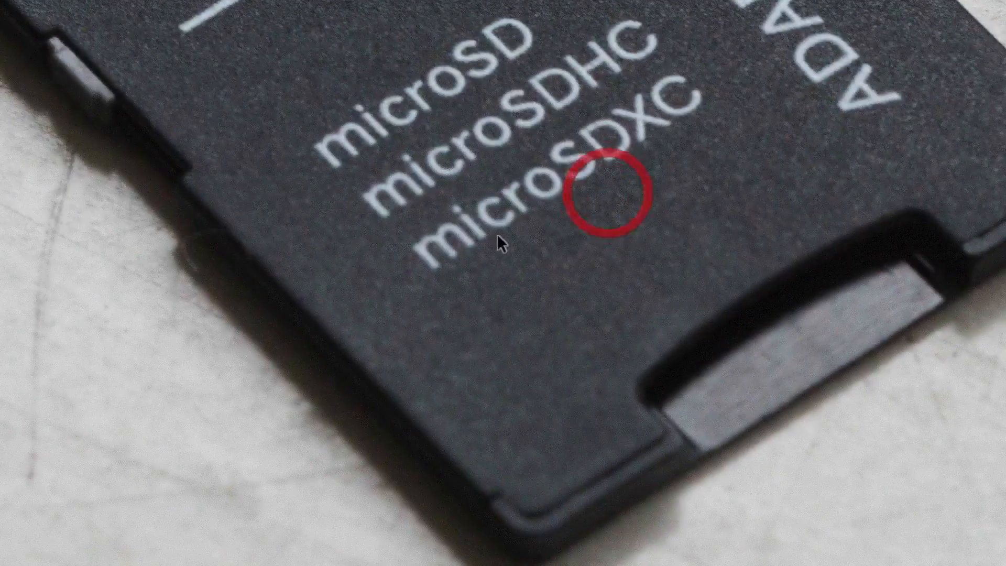
left_click_drag(497, 234, 564, 192)
left_click_drag(450, 167, 494, 204)
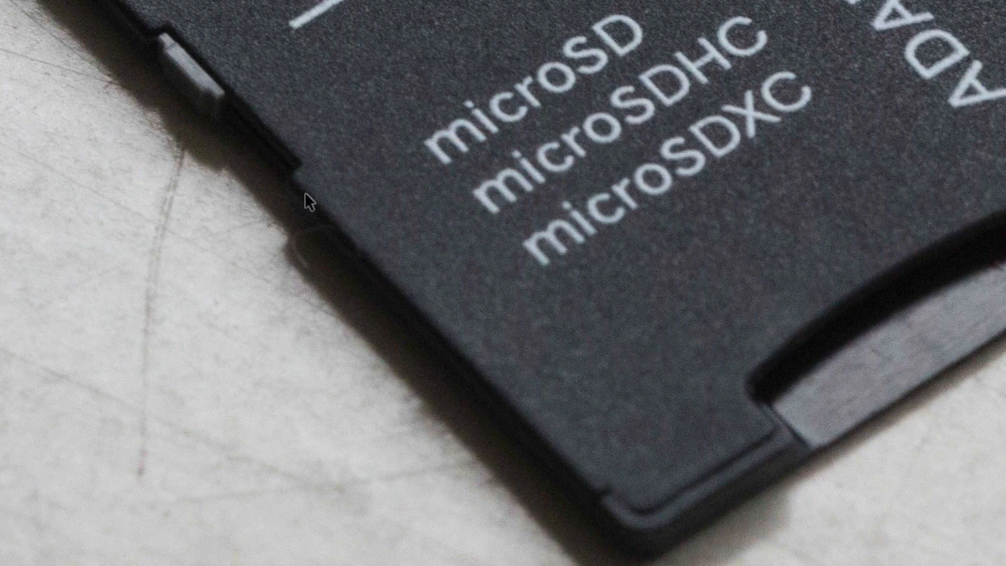
key("space")
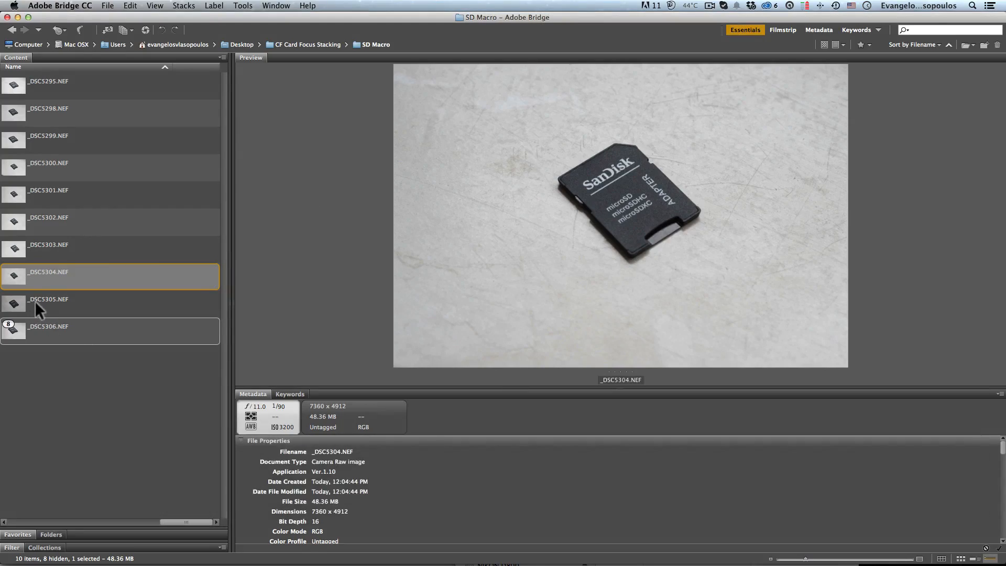
Select _DSC5305.NEF and examine the microSD text, SanDisk logo and card corner enlarged in full-screen preview, then close it.
left_click(36, 300)
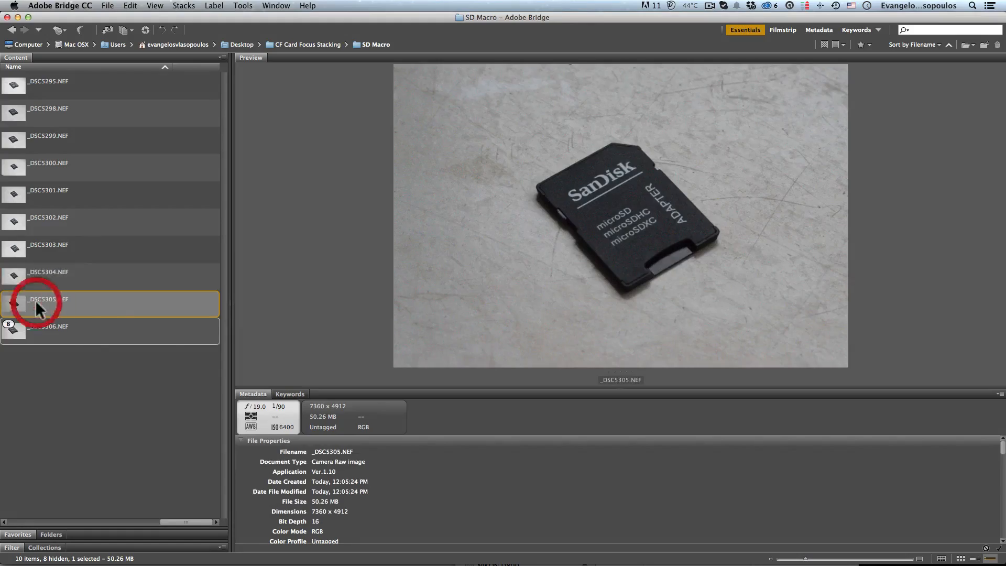
key("space")
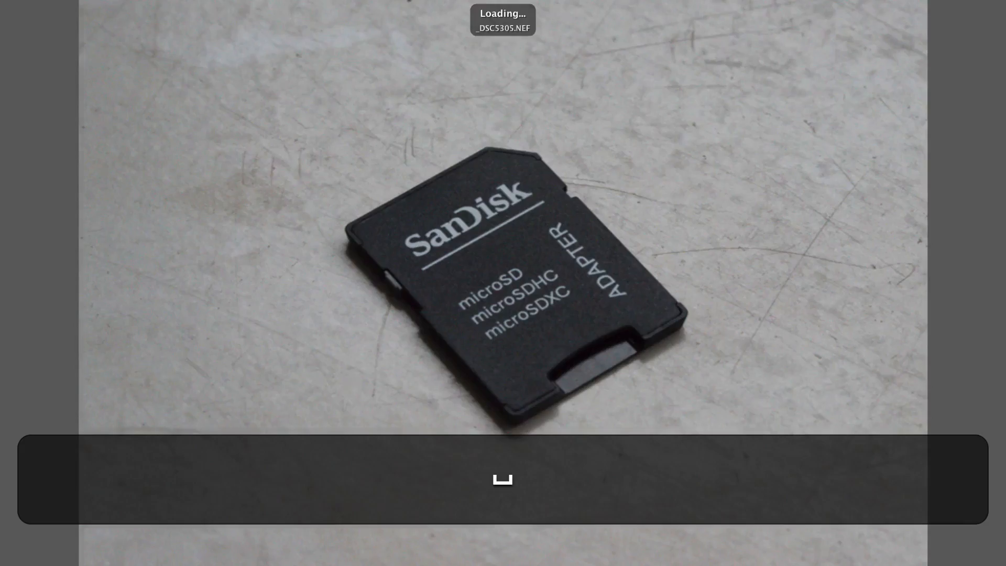
left_click(487, 322)
left_click_drag(429, 288, 480, 418)
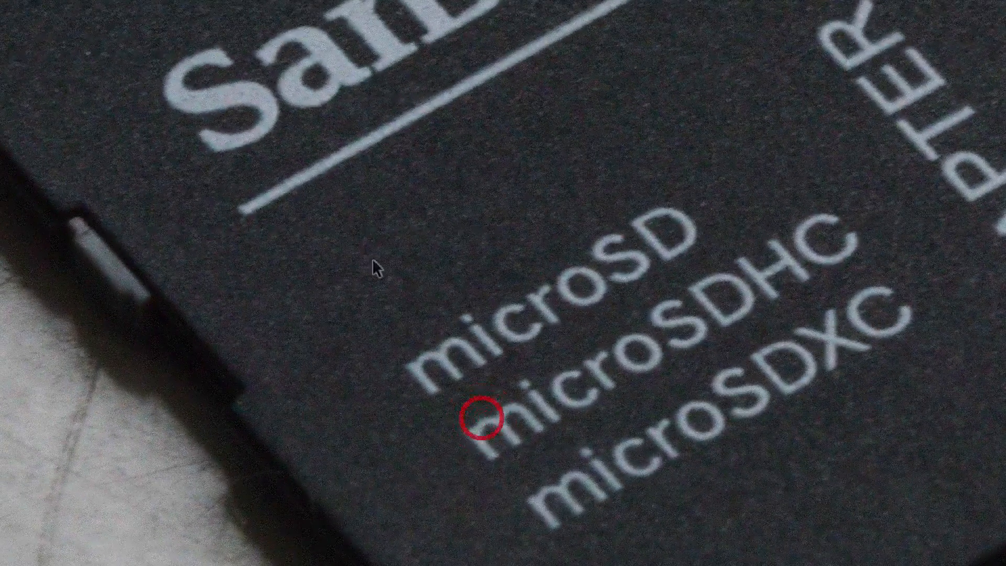
left_click_drag(372, 262, 423, 403)
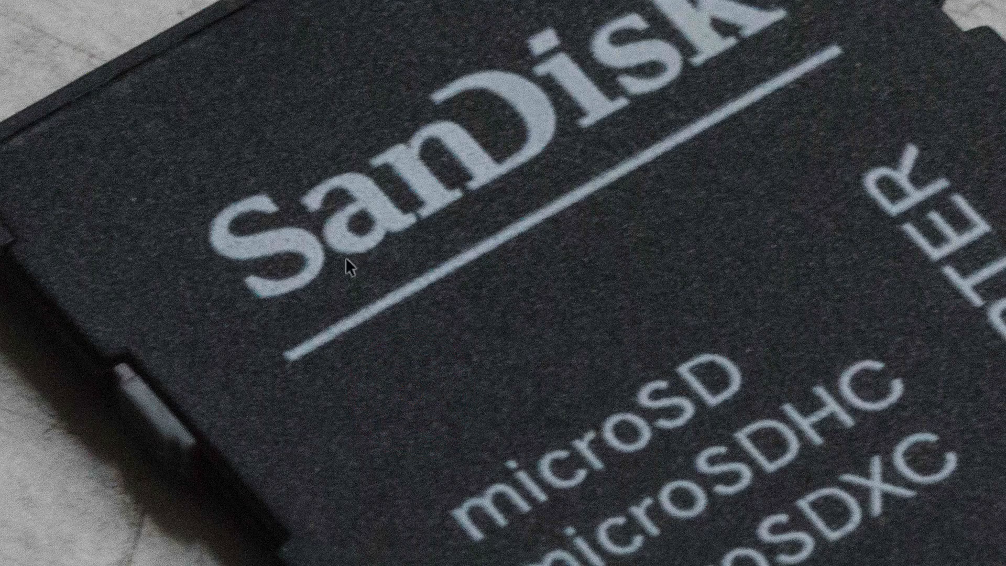
left_click_drag(345, 257, 487, 187)
left_click_drag(261, 193, 398, 210)
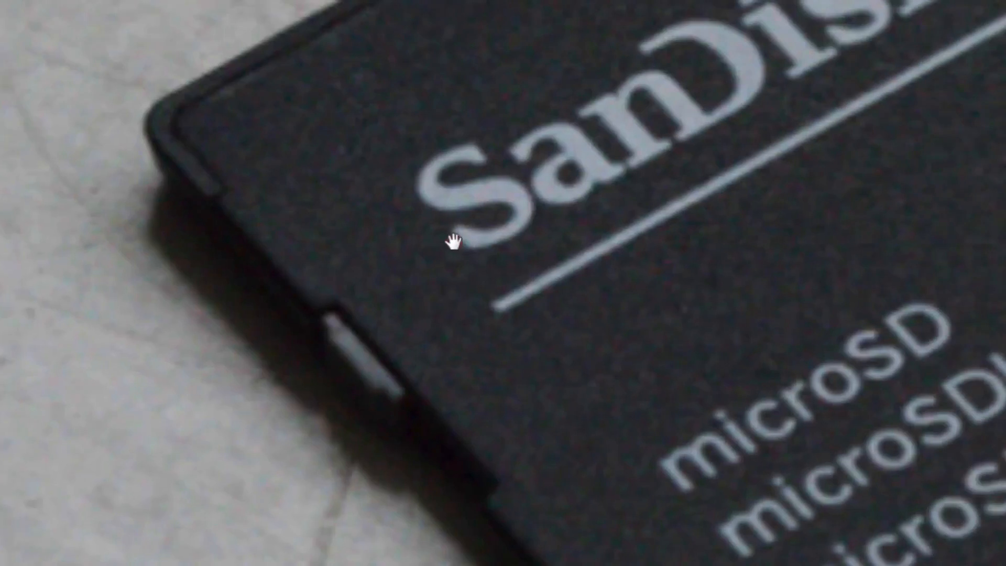
left_click_drag(451, 241, 432, 239)
key("space")
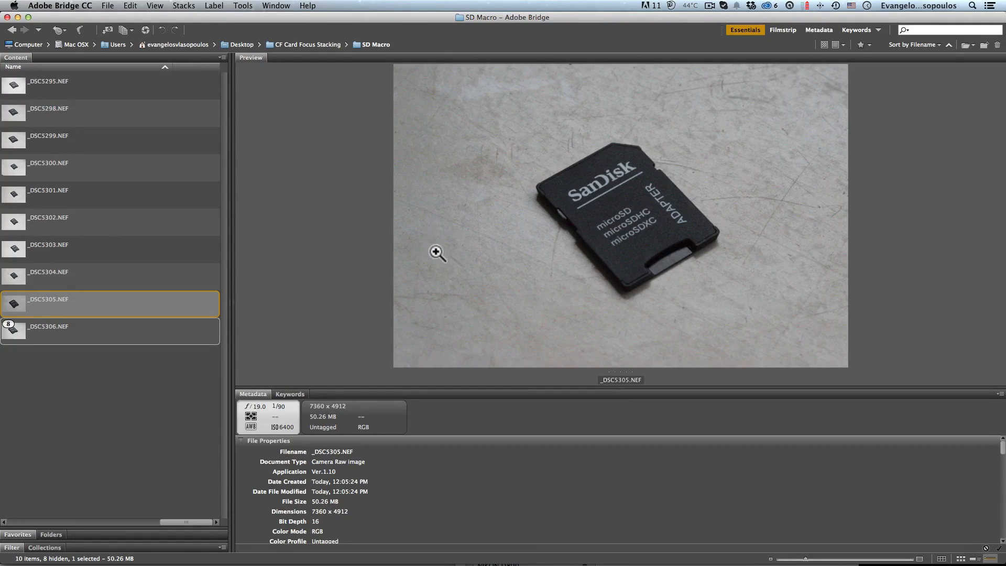
Expand the stack of eight images headed by _DSC5306.NEF and select that file alone.
left_click(8, 325)
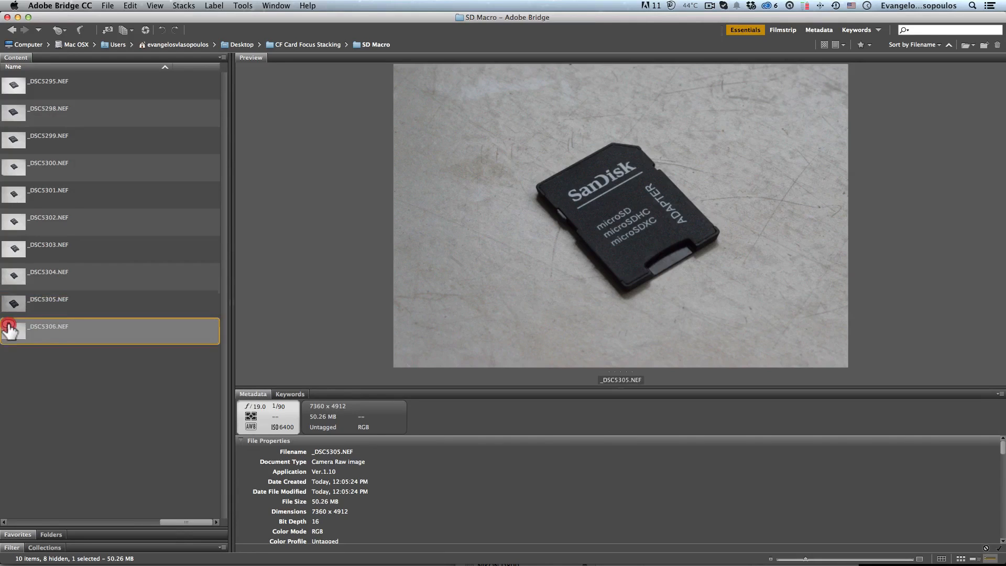
left_click(46, 327)
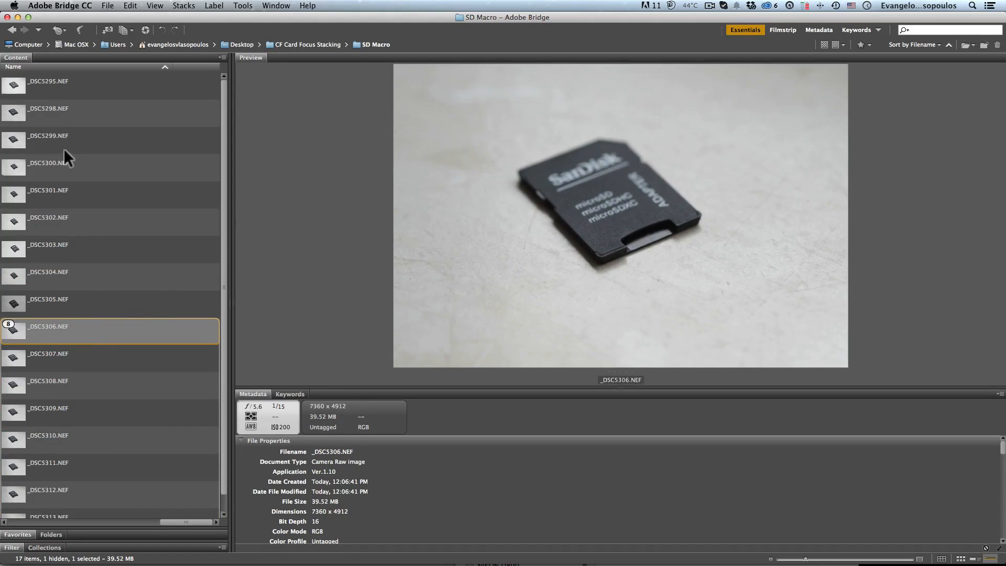
Select _DSC5295.NEF, place the loupe over the SanDisk lettering to check its sharpness, and dismiss the loupe.
left_click(43, 82)
left_click(588, 179)
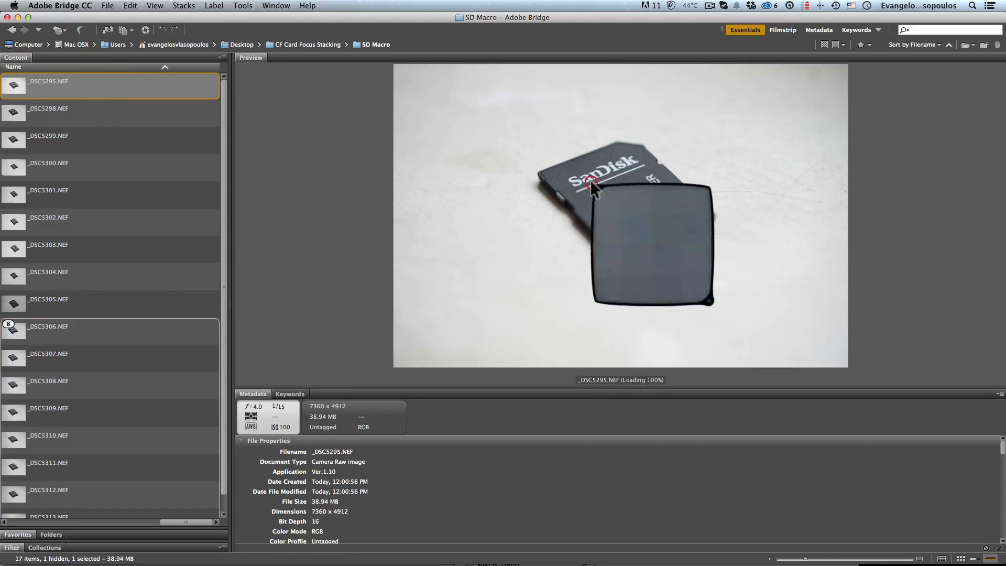
left_click(720, 310)
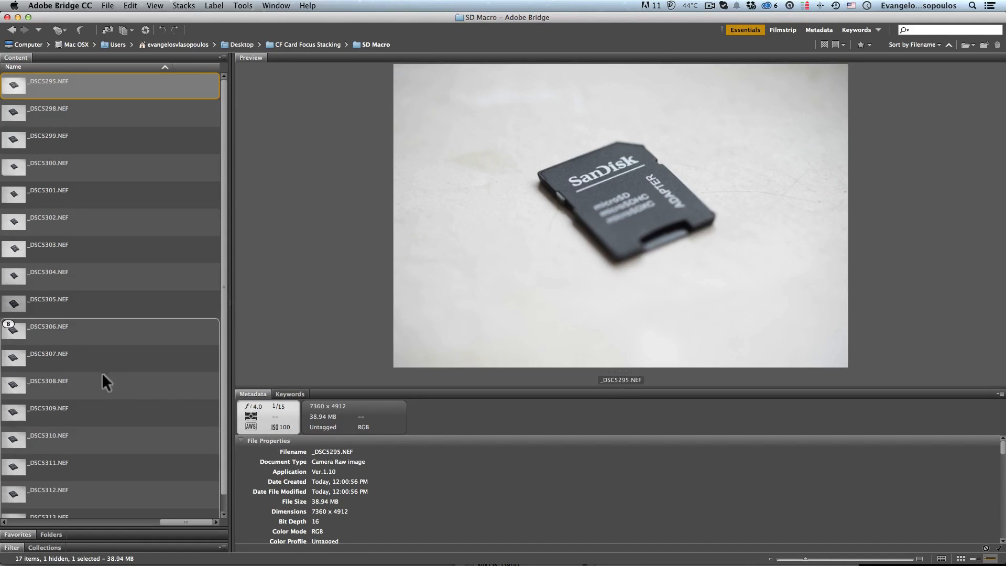
Select _DSC5306.NEF and examine the card's nearest corner with the loupe to judge its sharpness.
left_click(55, 332)
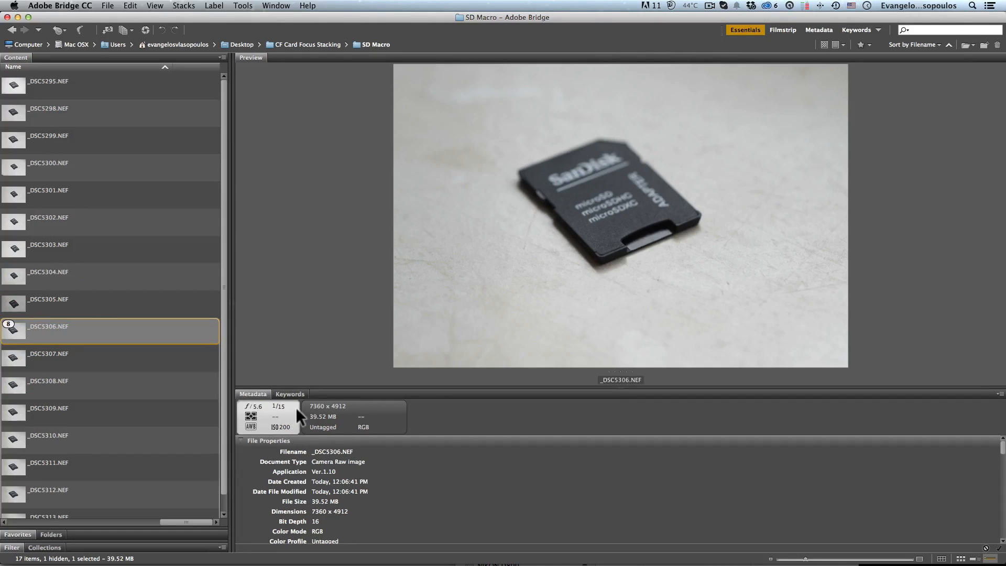
left_click(604, 257)
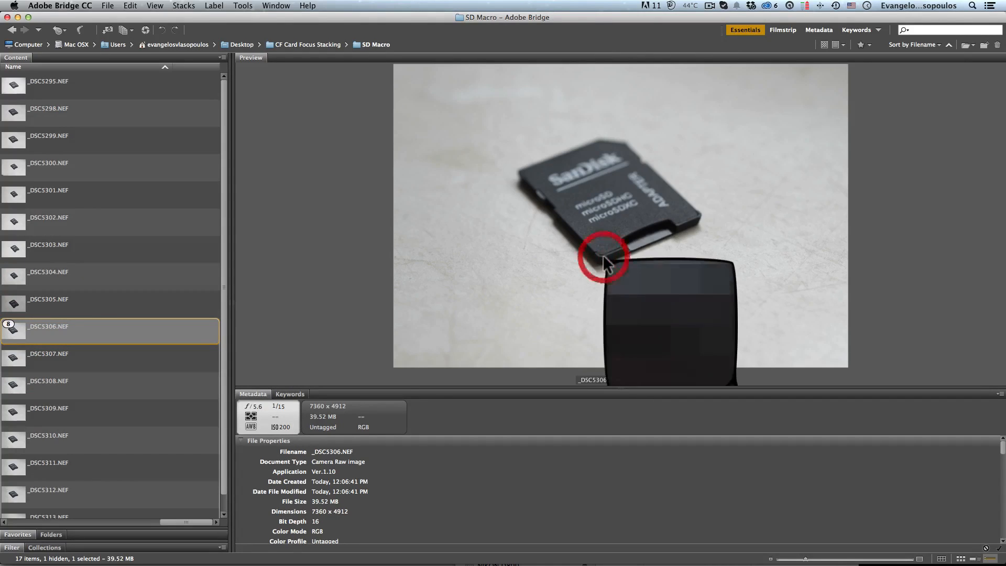
left_click(731, 381)
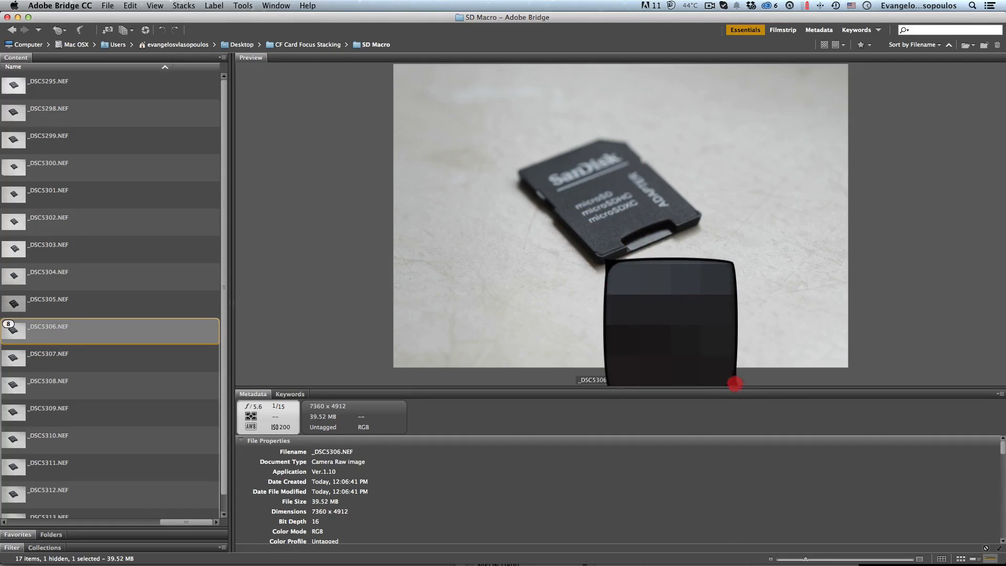
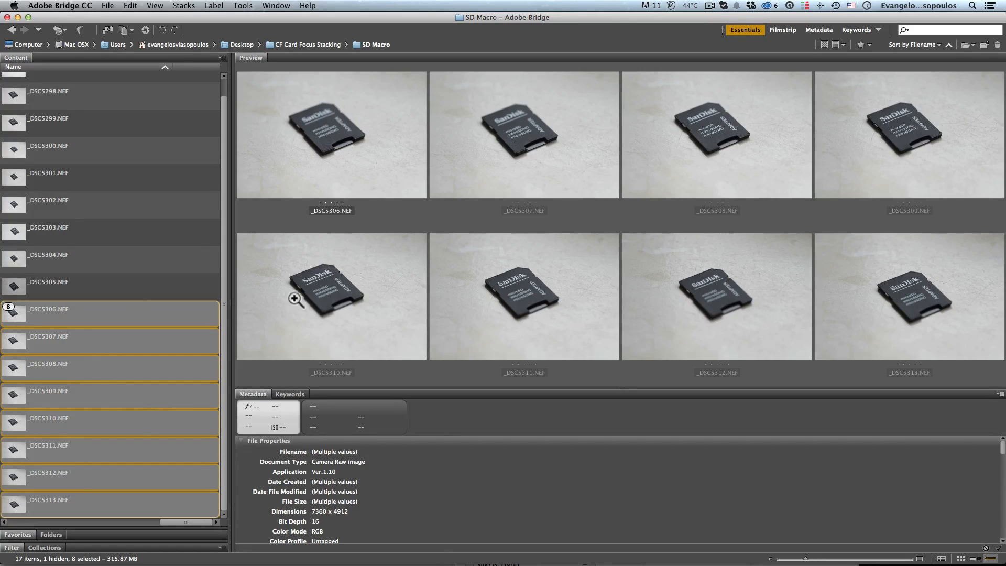
Load the eight selected files, _DSC5306.NEF to _DSC5313.NEF, into Photoshop as layers of one document.
mouse_move(222, 313)
left_mouse_down()
mouse_move(222, 285)
mouse_move(223, 332)
left_mouse_up()
left_click(237, 6)
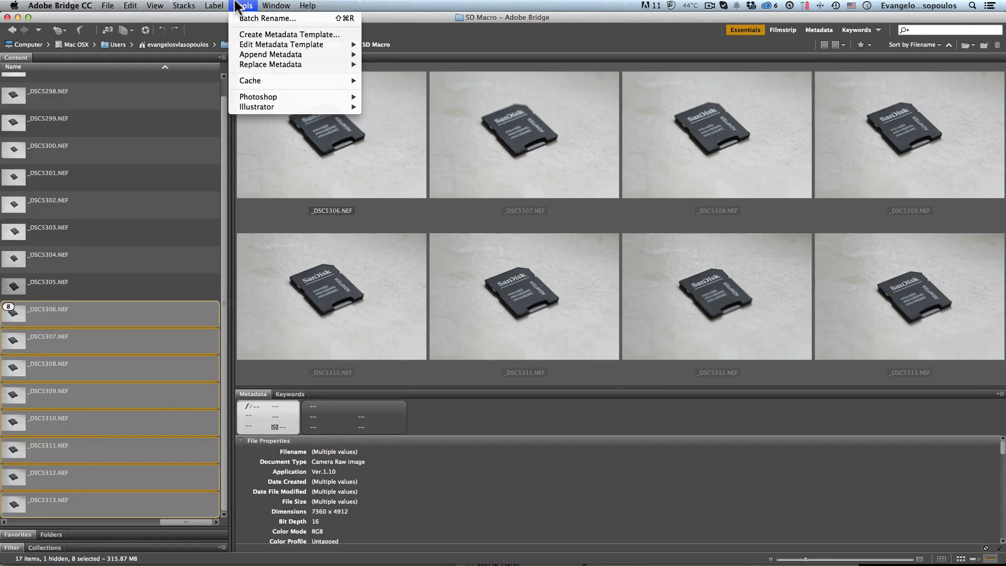
mouse_move(272, 97)
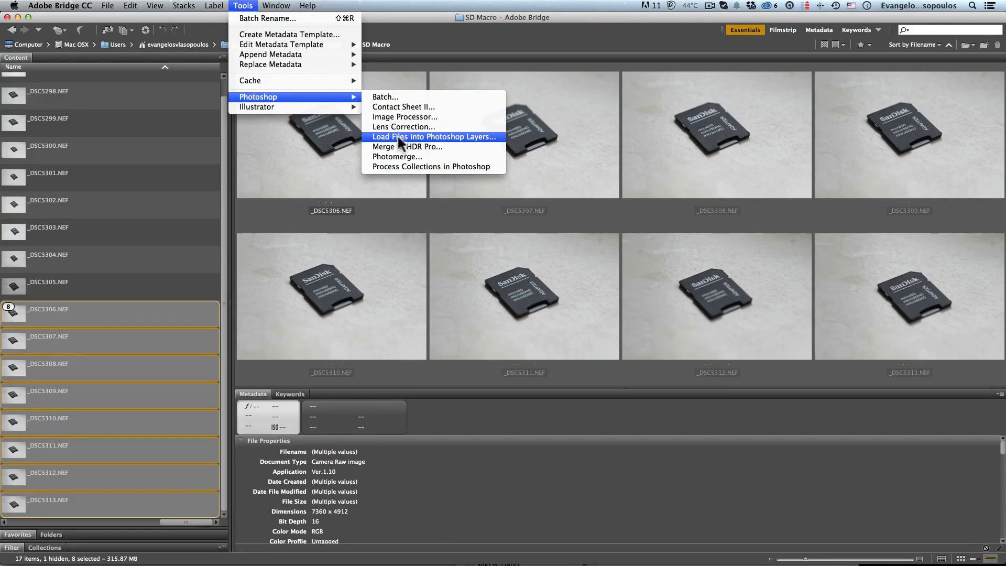
left_click(438, 135)
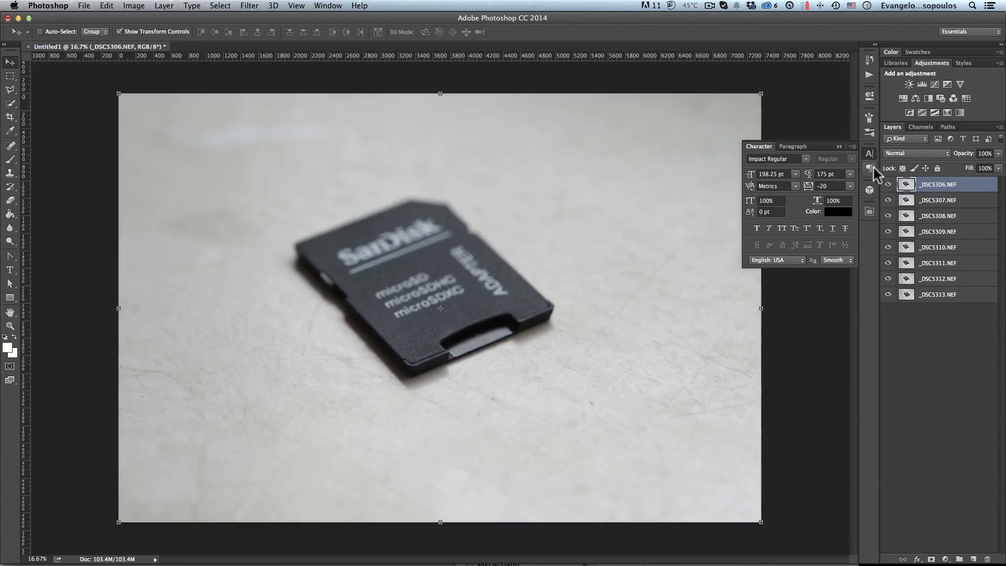
Collapse the Character panel, select the _DSC5313.NEF layer and hide all the other layers.
left_click(866, 152)
left_click(914, 295)
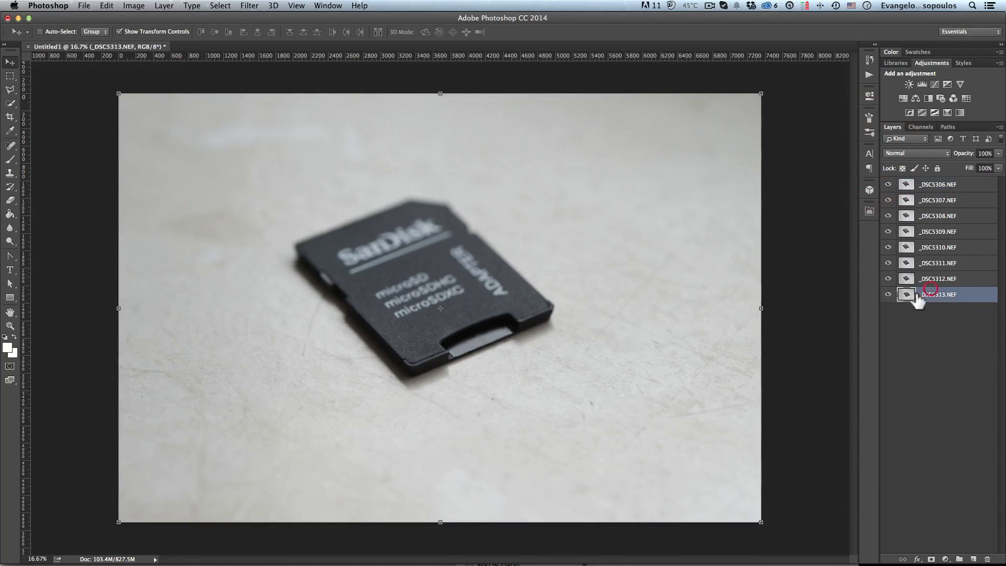
left_click(888, 294, "alt")
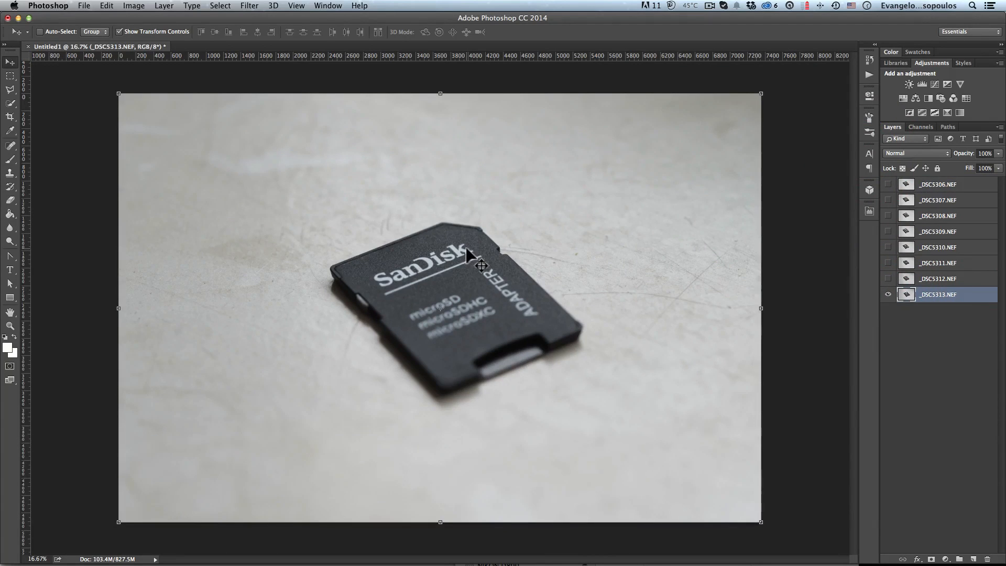
Cycle through the eight layers one at a time to compare the card's position and focus between the unaligned shots.
key("alt+bracketleft")
key("alt+bracketleft")
key("alt+bracketleft")
key("alt+bracketleft")
key("alt+bracketleft")
key("alt+bracketleft")
key("alt+bracketleft")
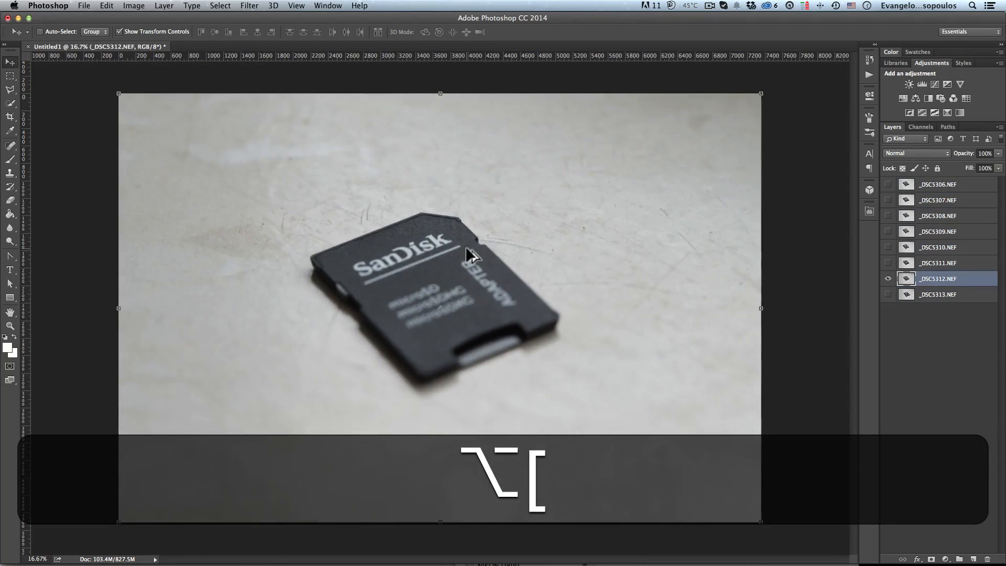
key("alt+bracketleft")
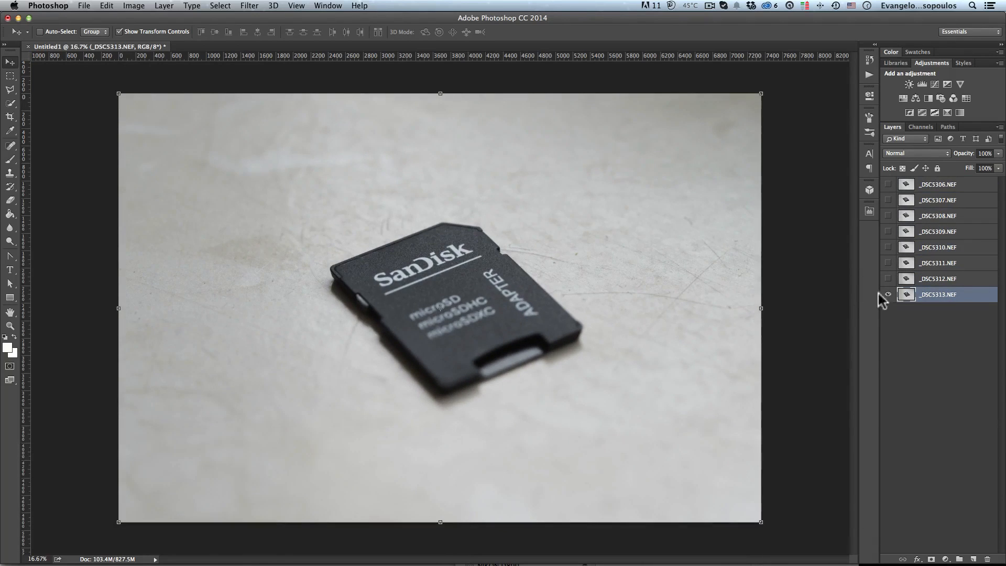
key("alt")
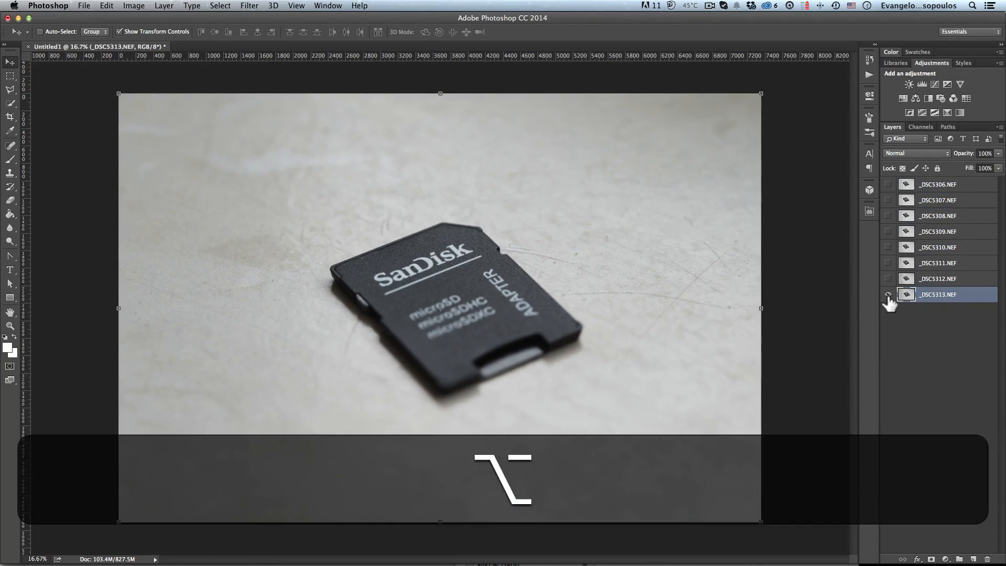
key("alt+bracketleft")
key("alt+bracketleft")
key("alt+bracketleft")
key("alt+bracketleft")
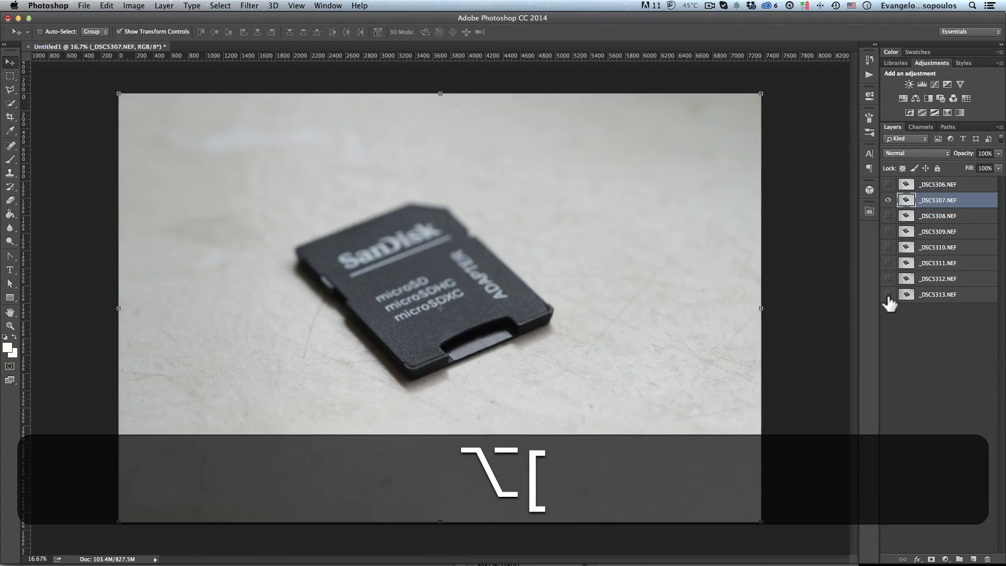
key("alt+bracketleft")
key("alt+bracketleft")
key("alt+bracketleft")
key("alt+bracketleft")
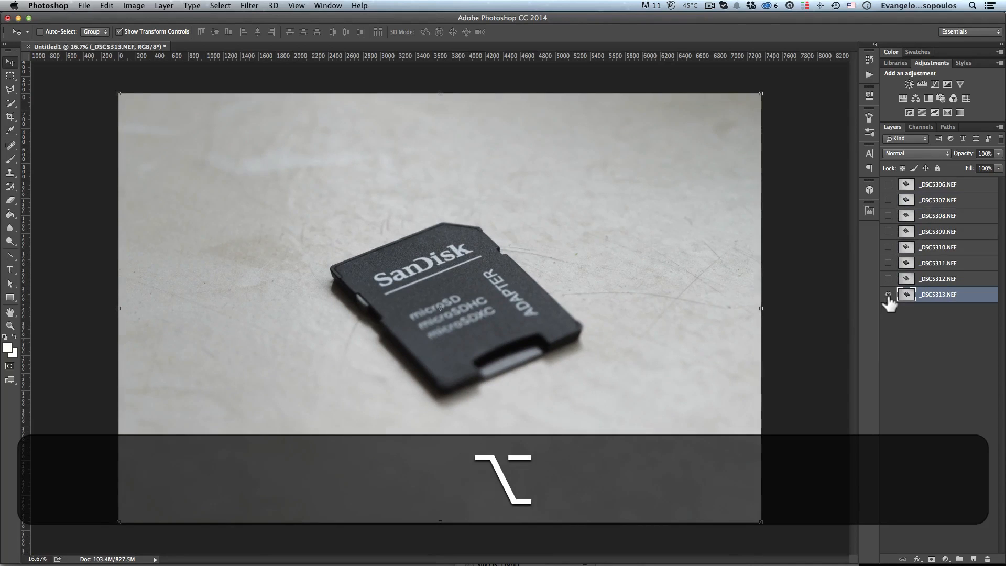
Make the seven hidden layers visible again and select all eight layers from _DSC5313.NEF to _DSC5306.NEF.
left_click_drag(887, 279, 887, 184)
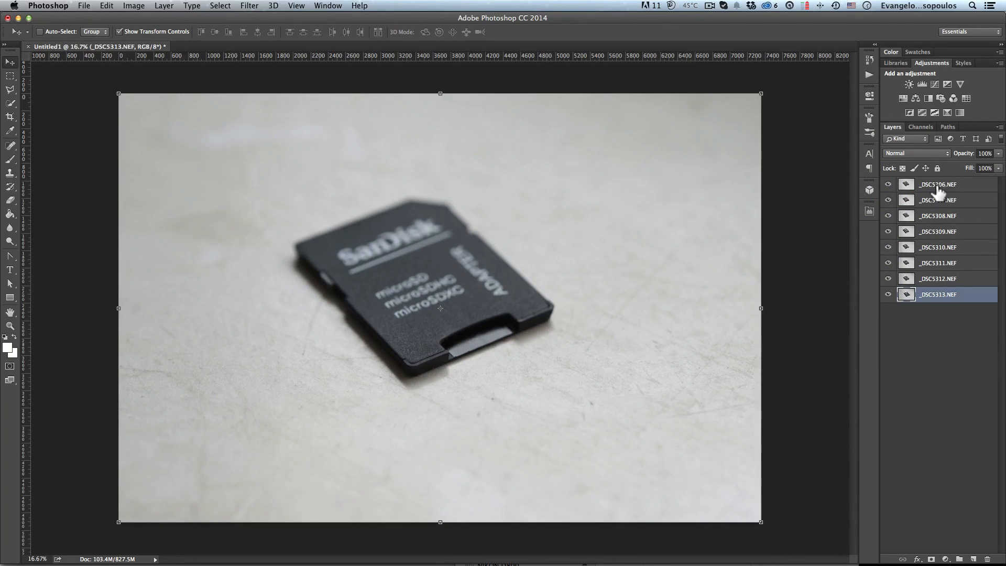
left_click(932, 295)
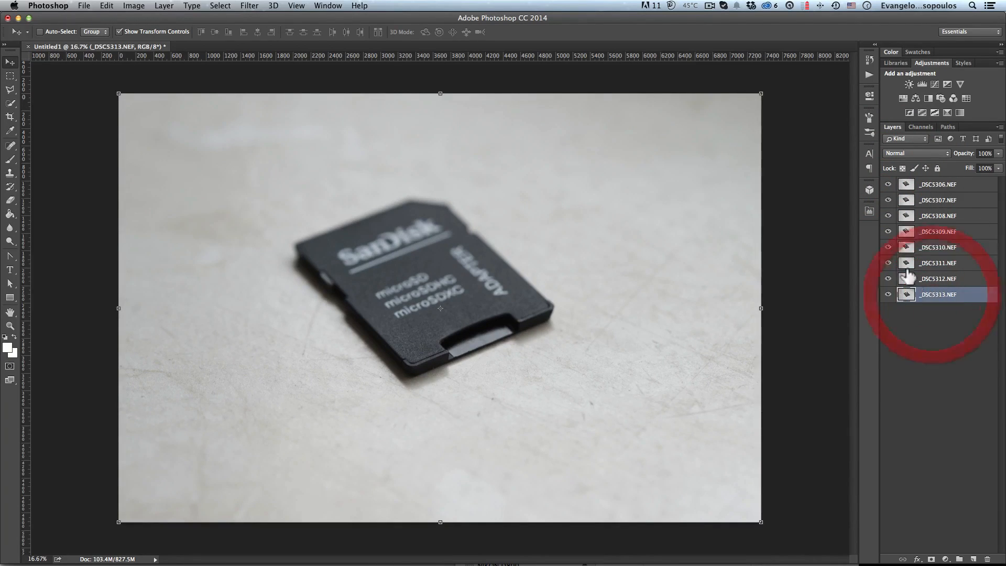
key("shift")
left_click(936, 187, "shift")
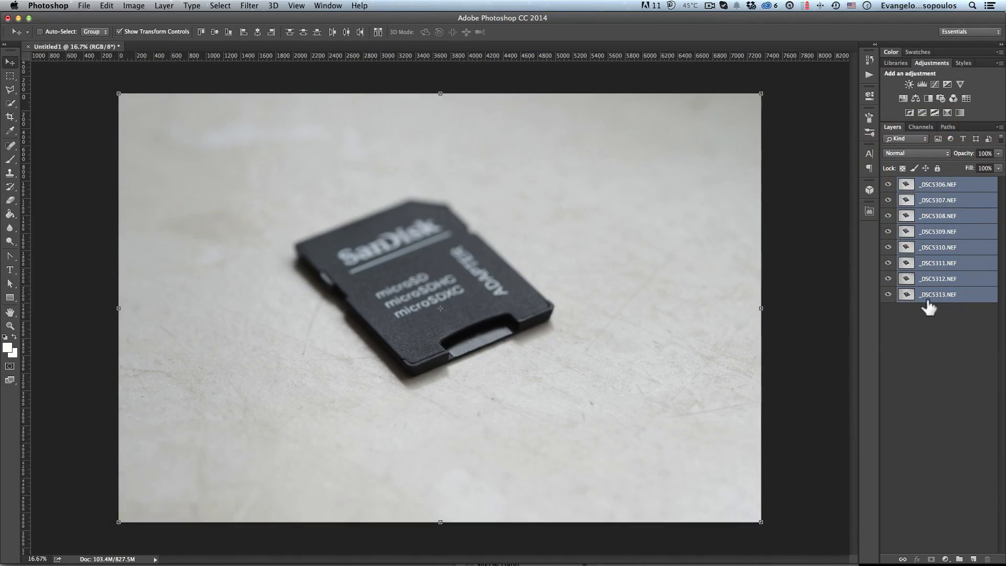
Auto-align the selected layers using the Auto projection, without lens correction.
left_click(107, 6)
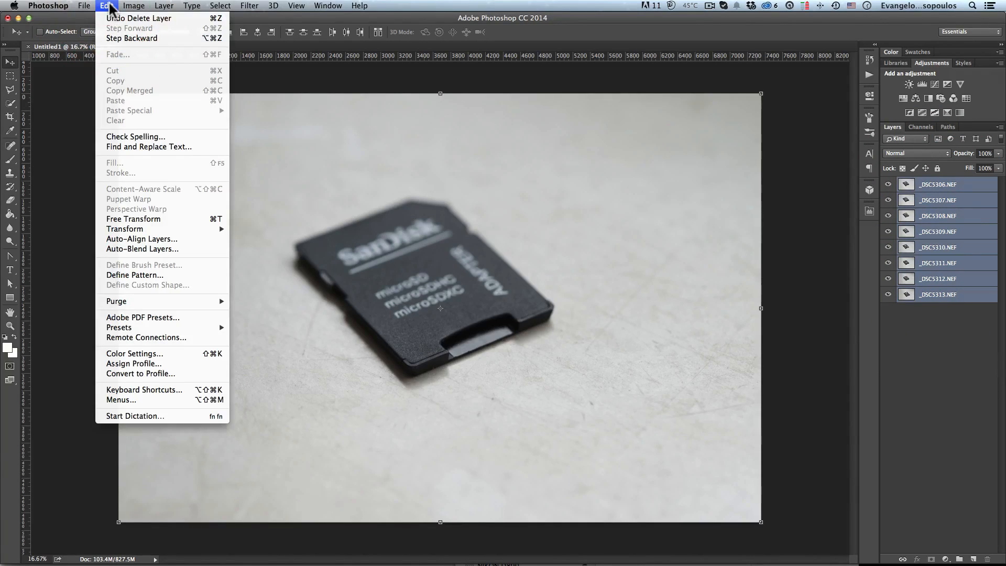
left_click(130, 238)
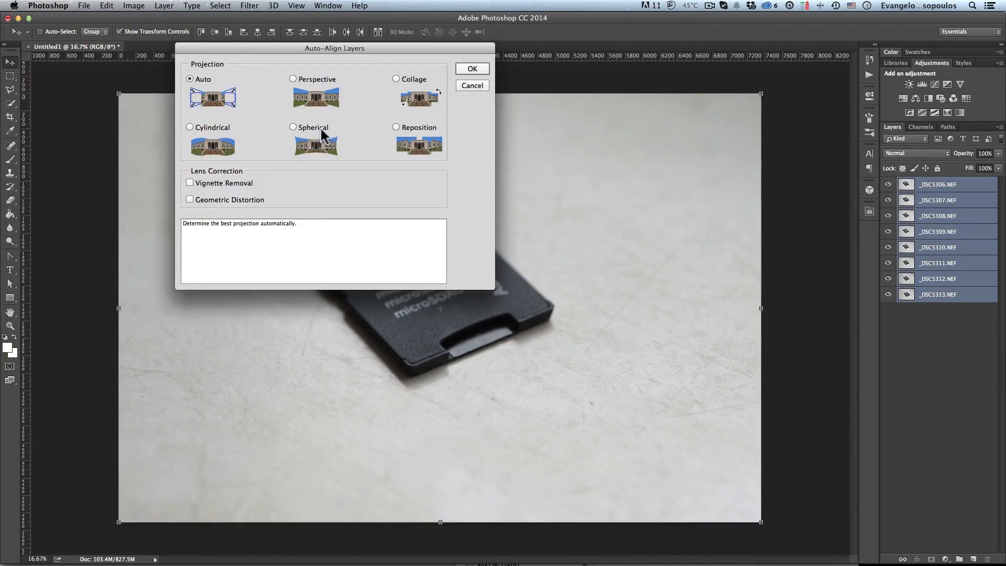
left_click(473, 68)
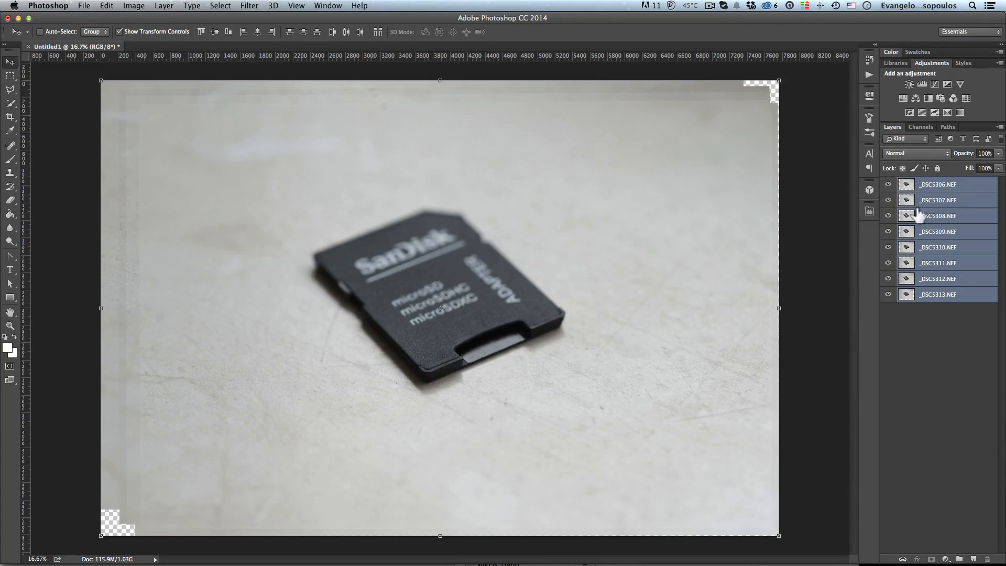
Check the alignment by viewing the eight layers one at a time from _DSC5313.NEF, and make them all visible again.
left_click(888, 295, "alt")
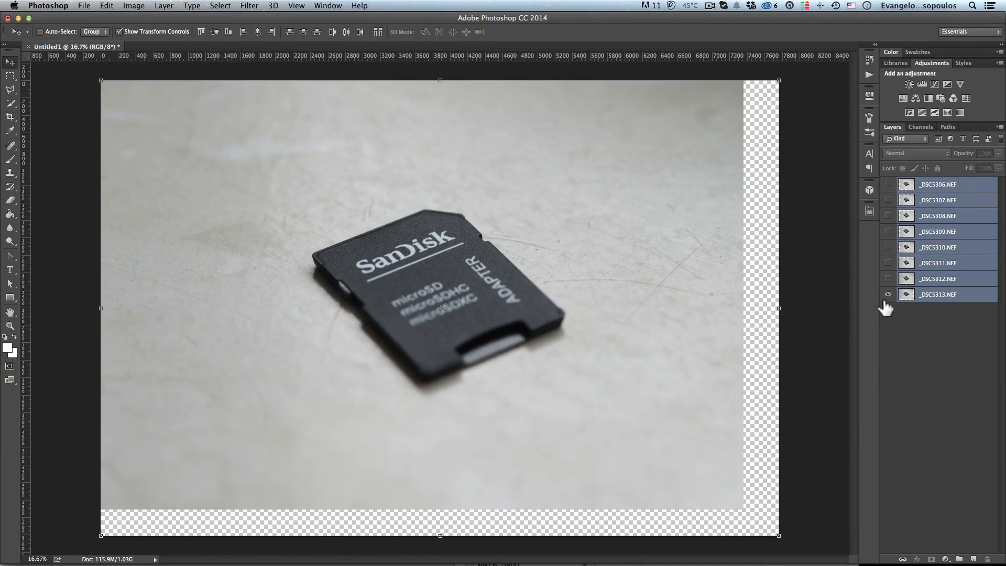
left_click(933, 294)
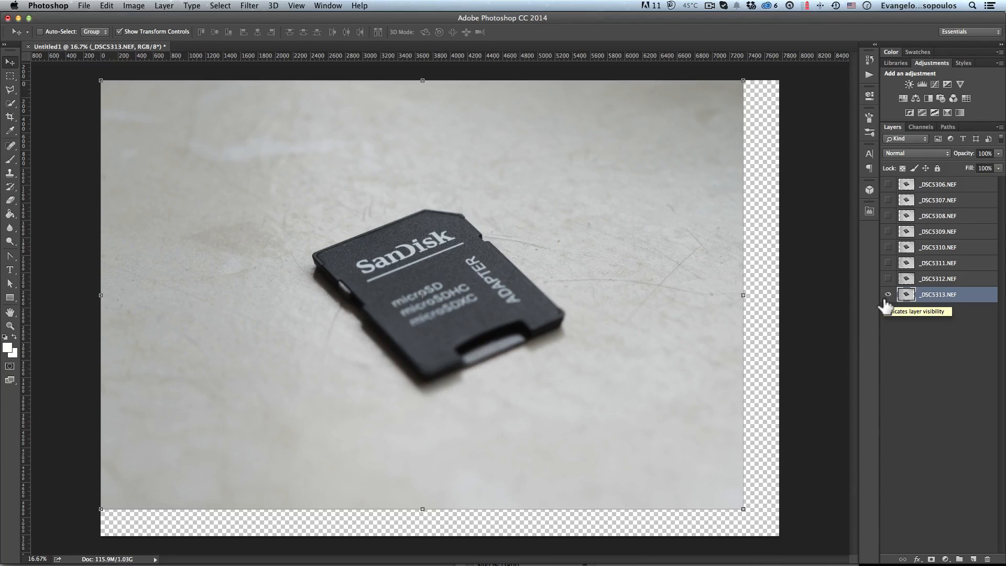
key("alt")
key("alt+bracketleft")
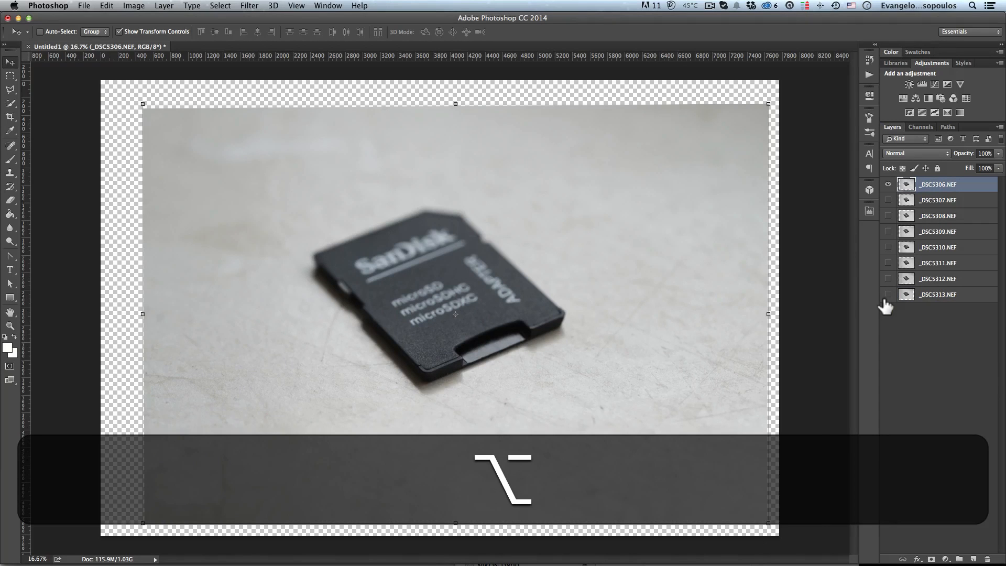
key("alt+bracketleft")
key("alt+bracketleft")
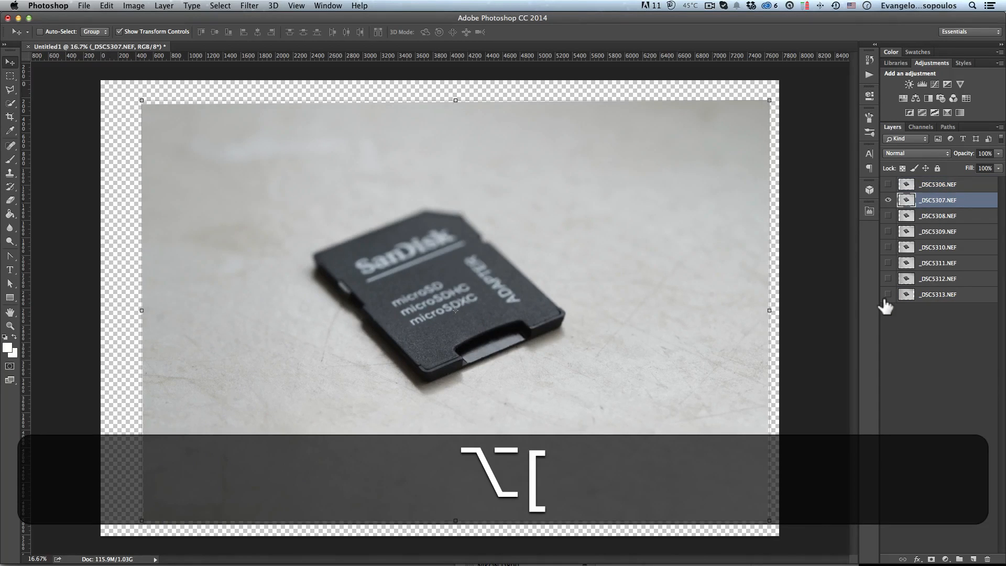
key("alt+bracketleft")
key("alt+bracketleft")
key("alt+bracketleft")
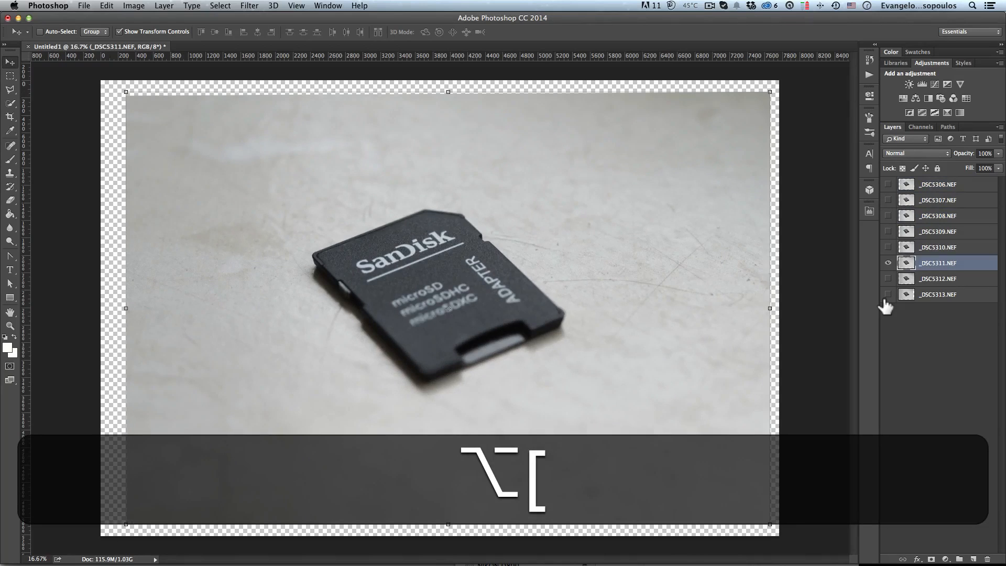
key("alt+bracketleft")
key("alt+bracketleft")
key("alt+bracketleft")
key("alt+bracketleft")
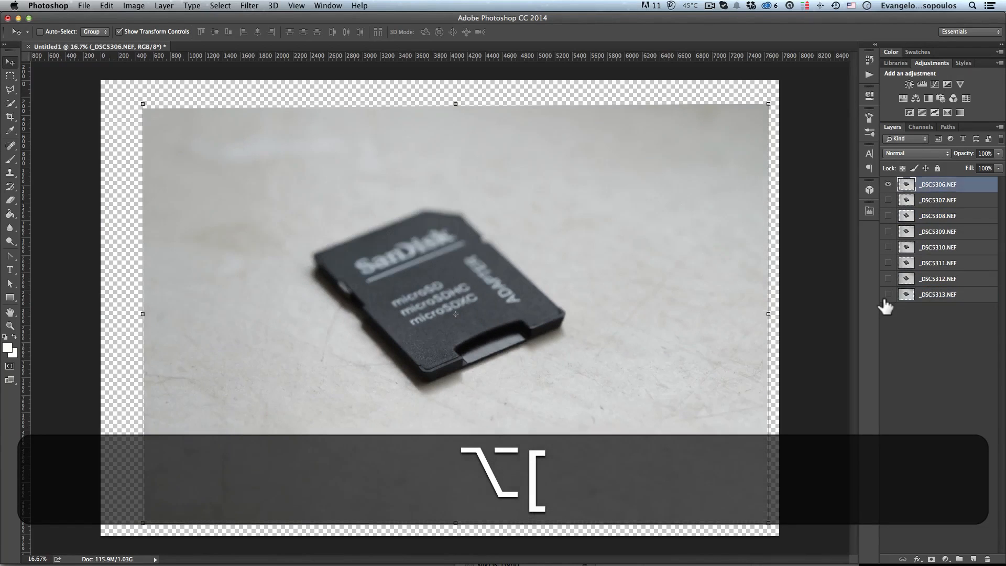
key("alt+bracketleft")
key("alt+bracketleft")
key("alt+bracketleft")
key("alt+bracketleft")
key("alt+bracketleft")
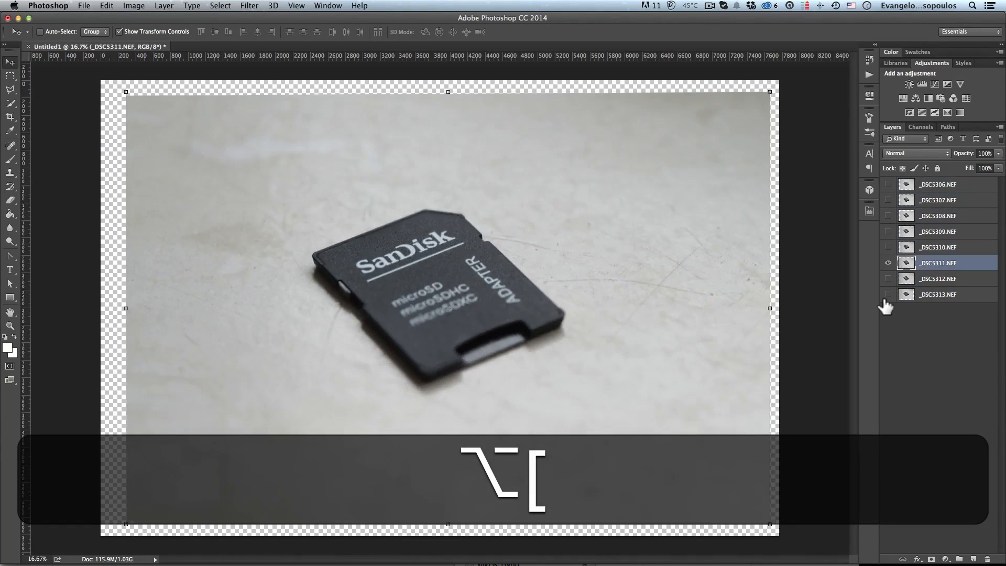
key("alt+bracketleft")
key("alt+bracketleft")
key("alt+bracketleft")
key("alt+bracketleft")
key("alt+bracketleft")
key("alt+bracketleft")
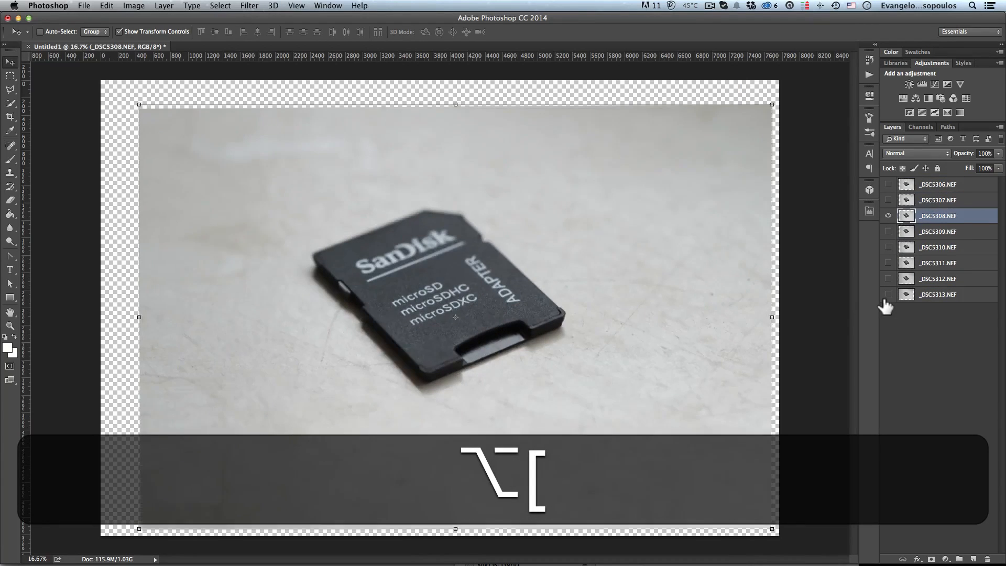
key("alt+bracketleft")
key("alt+bracketleft")
key("alt+bracketleft")
key("alt+bracketleft")
key("alt+bracketleft")
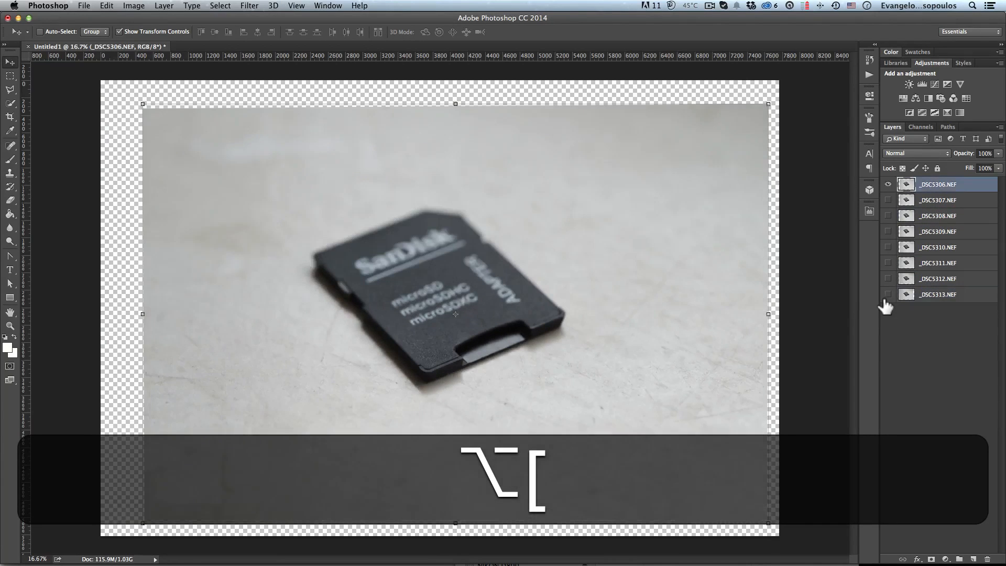
key("alt+bracketleft")
key("alt+bracketleft")
key("alt+bracketleft")
key("alt+bracketleft")
key("alt+bracketleft")
key("alt+bracketleft")
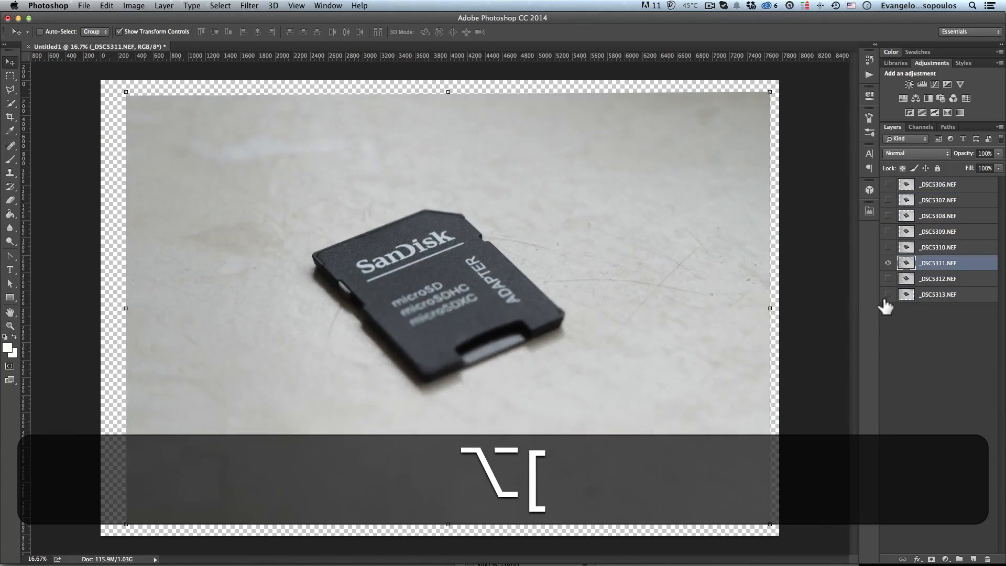
key("alt+bracketleft")
key("alt+bracketleft")
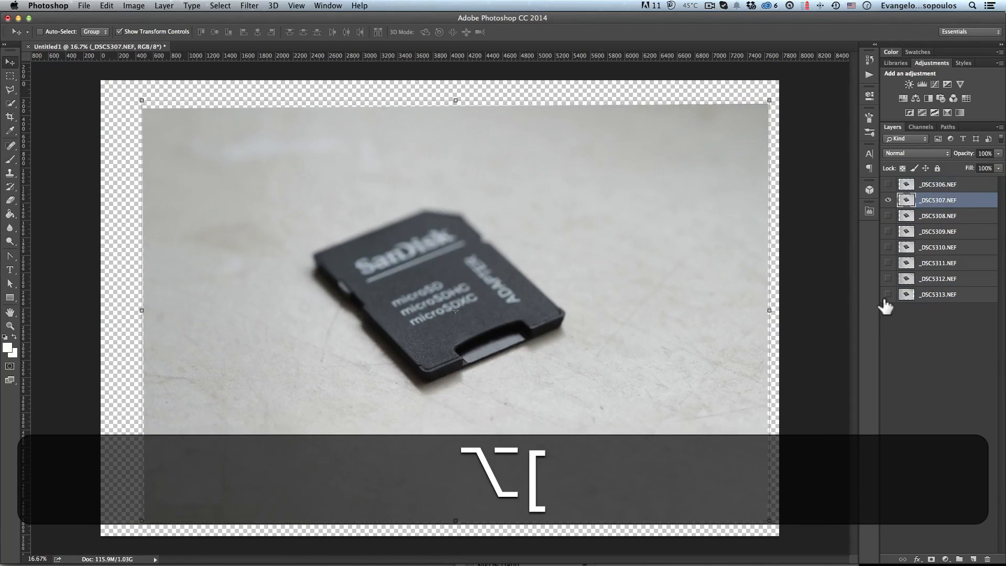
left_click(888, 200, "alt")
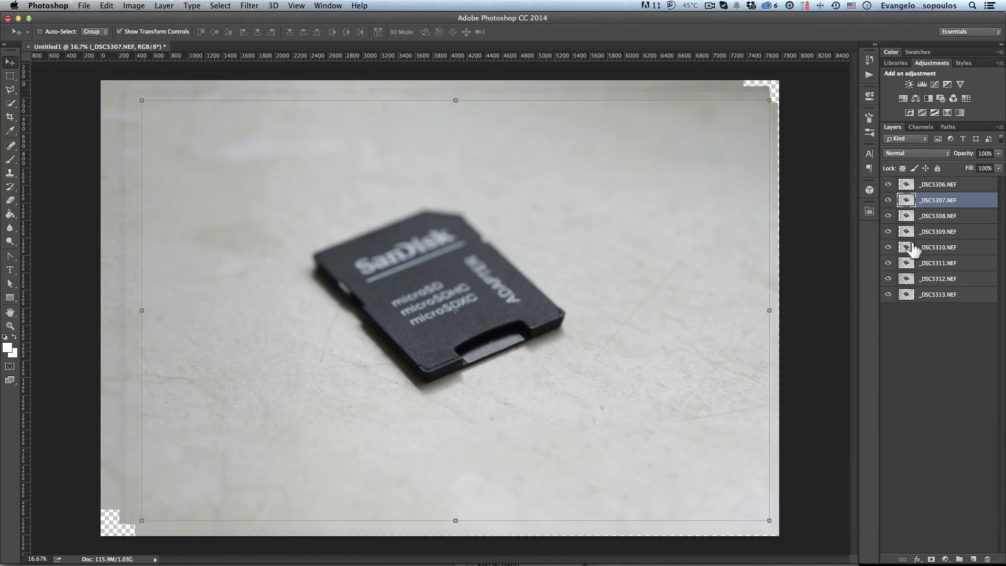
Crop the aligned stack to about 5665 × 3783 px around the SD card, excluding the transparent corners and uneven layer edges.
left_click(10, 116)
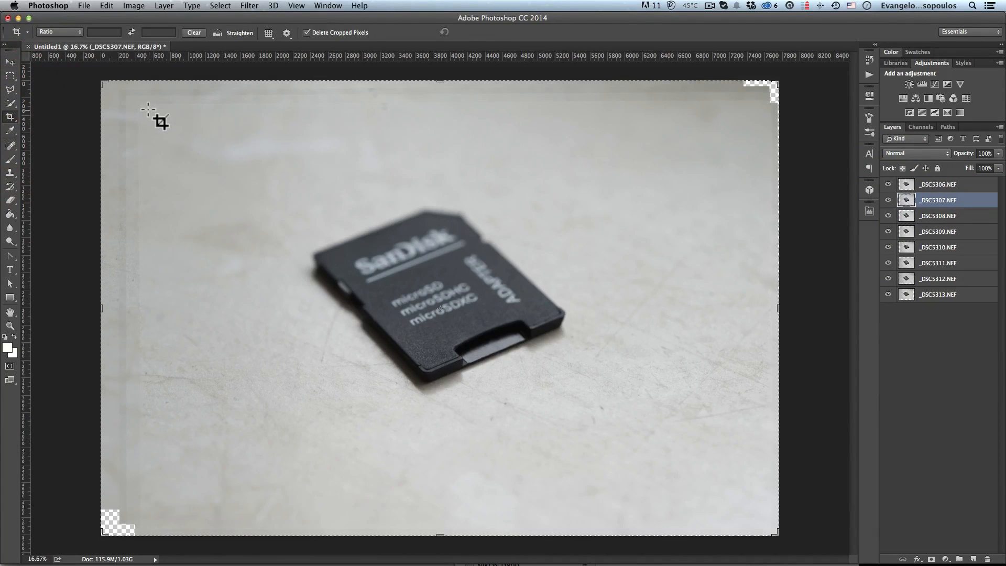
left_click_drag(149, 113, 758, 519)
left_click_drag(759, 519, 743, 510)
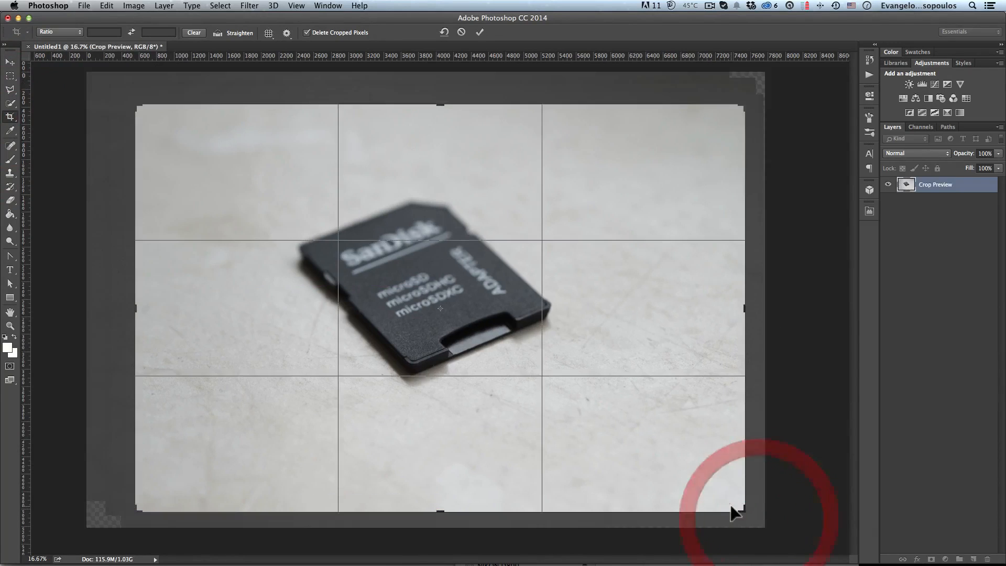
left_click_drag(136, 105, 193, 143)
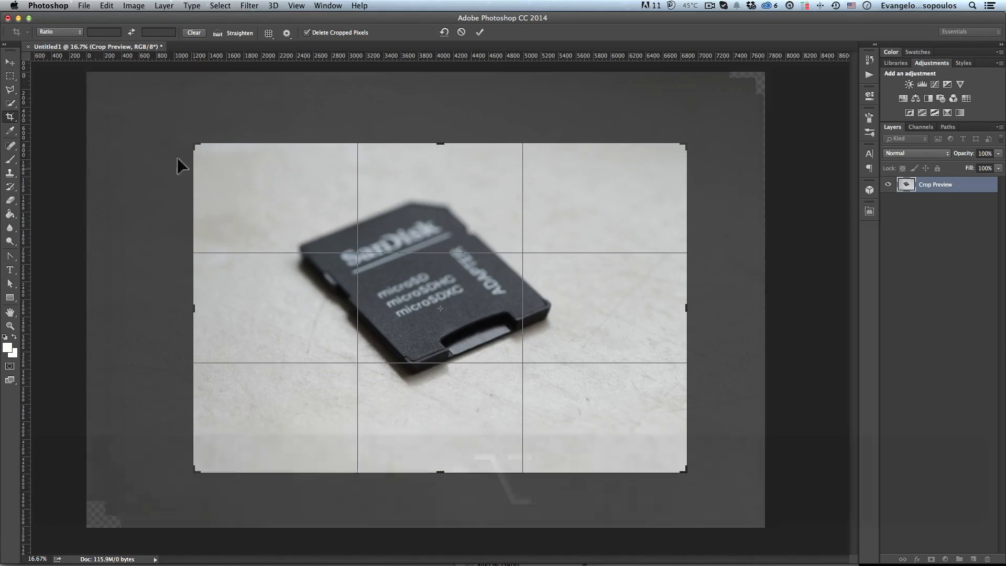
left_click_drag(381, 288, 396, 300)
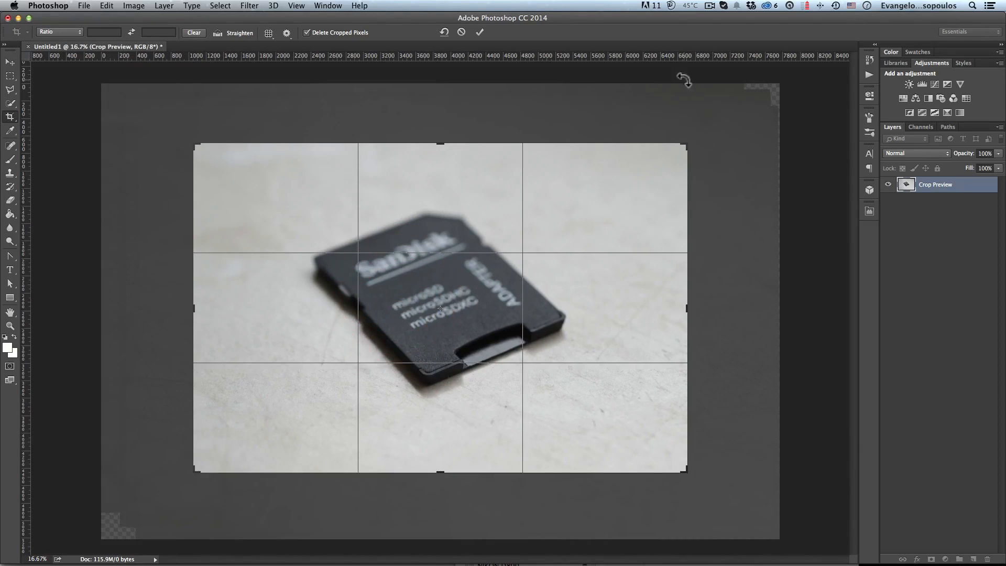
left_click(480, 32)
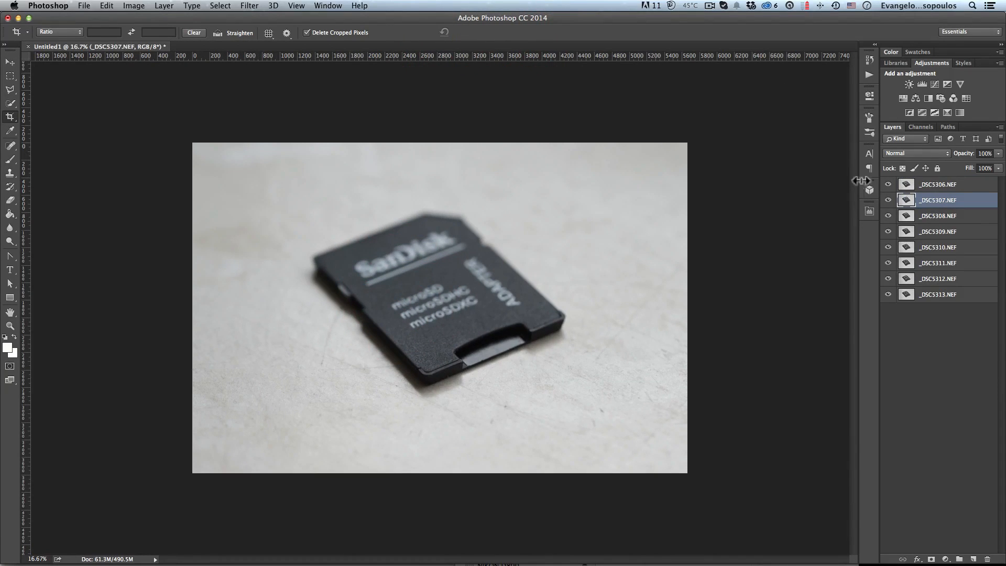
Cycle through the eight cropped layers one at a time to check their alignment, and make all layers visible again.
left_click(887, 200, "alt")
key("alt+bracketleft")
key("alt+bracketleft")
key("alt+bracketleft")
key("alt+bracketleft")
key("alt+bracketleft")
key("alt+bracketleft")
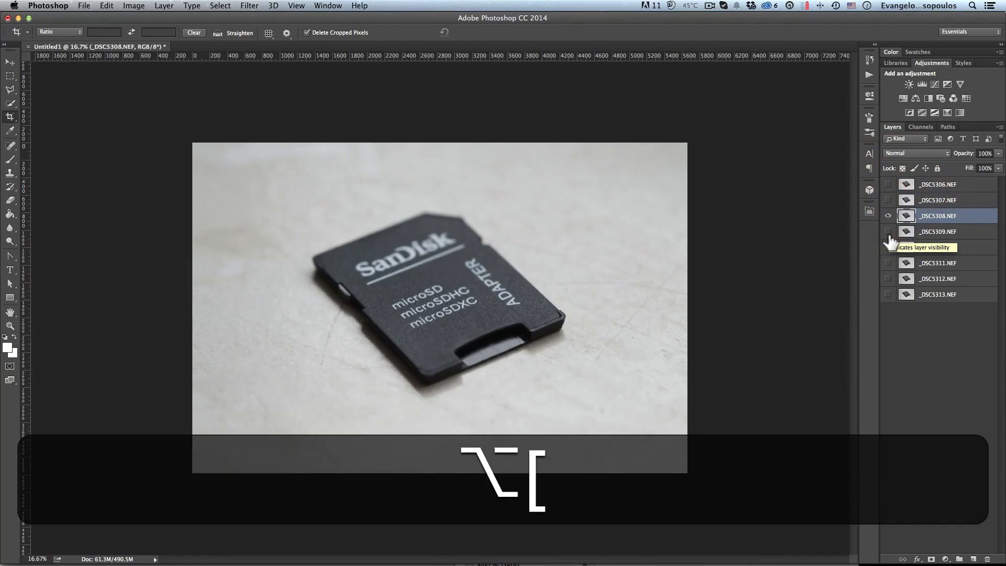
key("alt+bracketleft")
key("alt+bracketleft")
key("alt+bracketleft")
key("alt+bracketleft")
key("alt+bracketleft")
key("alt+bracketleft")
key("alt+bracketleft")
key("alt+bracketleft")
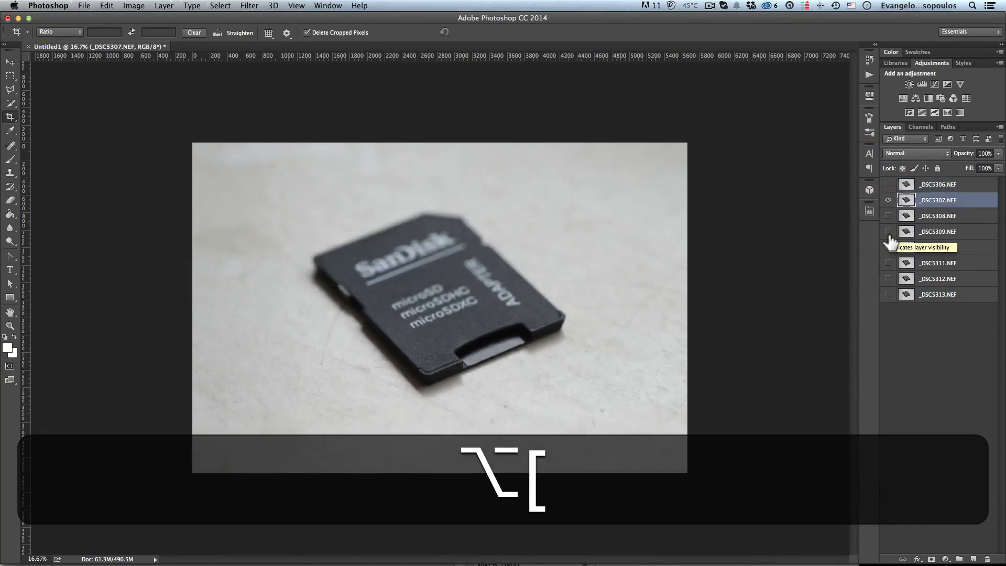
key("alt+bracketleft")
key("alt+bracketleft")
key("alt+bracketleft")
key("alt+bracketleft")
key("alt+bracketleft")
key("alt+bracketleft")
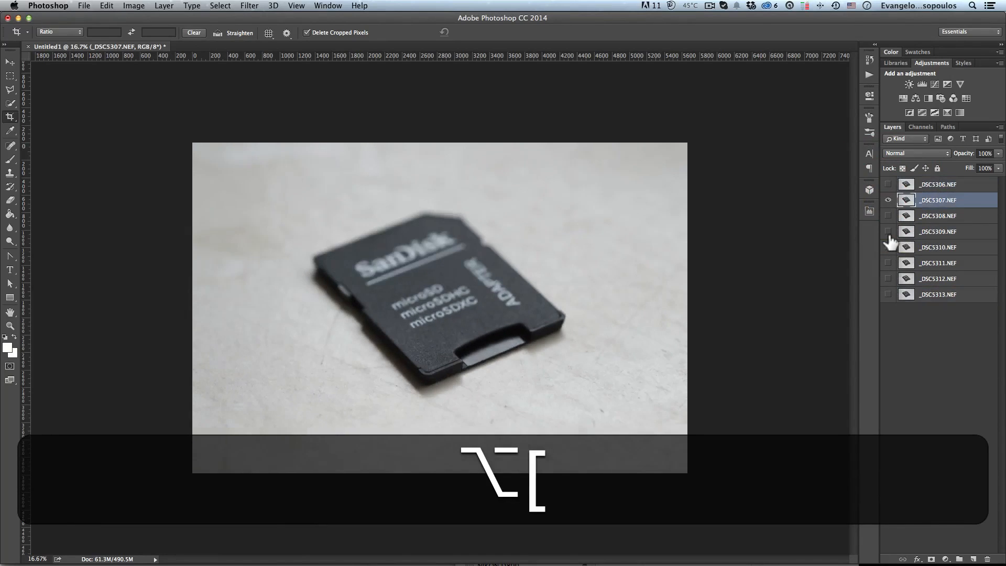
key("alt+bracketleft")
key("alt+bracketleft")
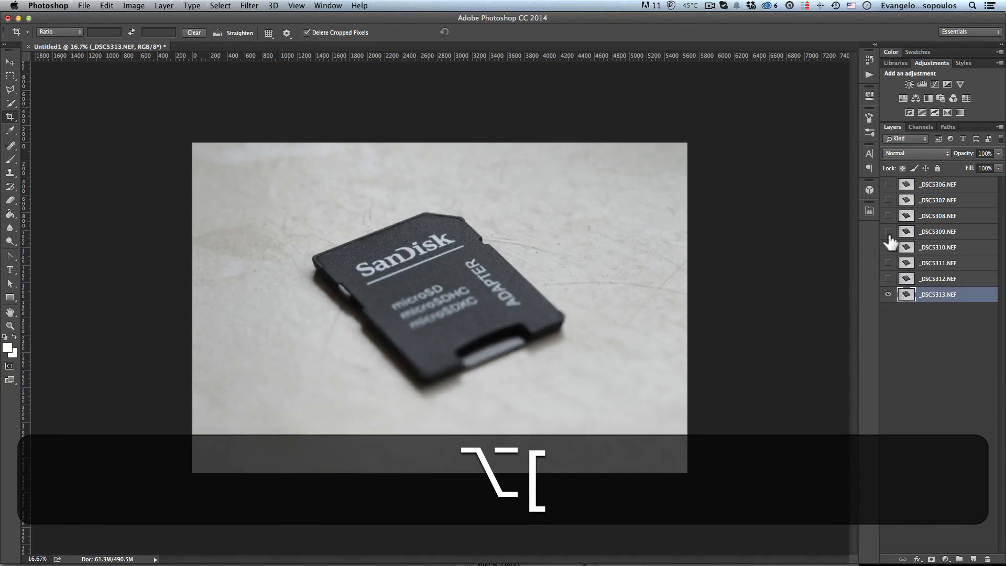
left_click(888, 295, "alt")
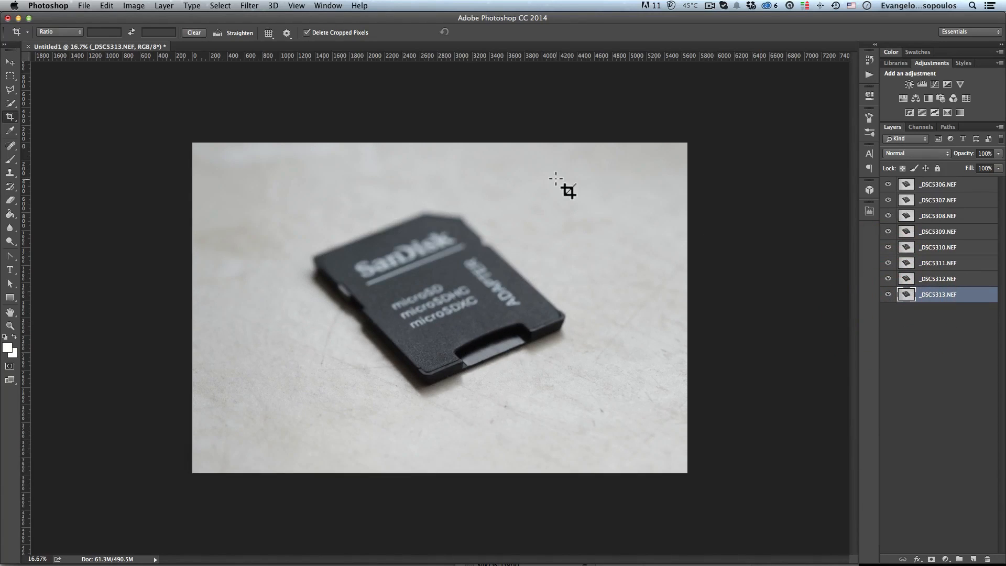
Resize the image to a width of 1920 pixels with proportions linked, at 300 pixels/inch with Automatic resampling.
left_click(133, 6)
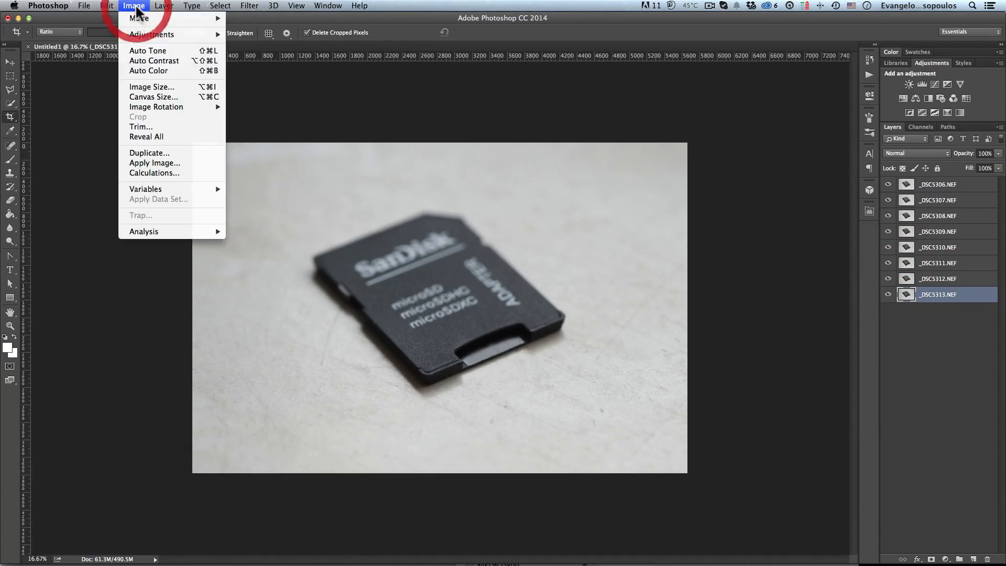
left_click(166, 86)
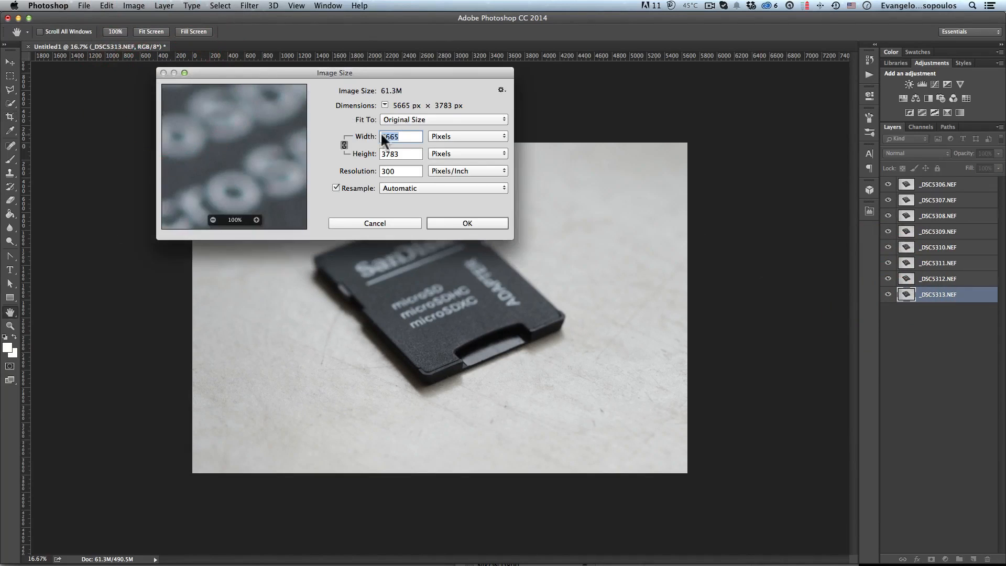
left_click_drag(345, 73, 620, 79)
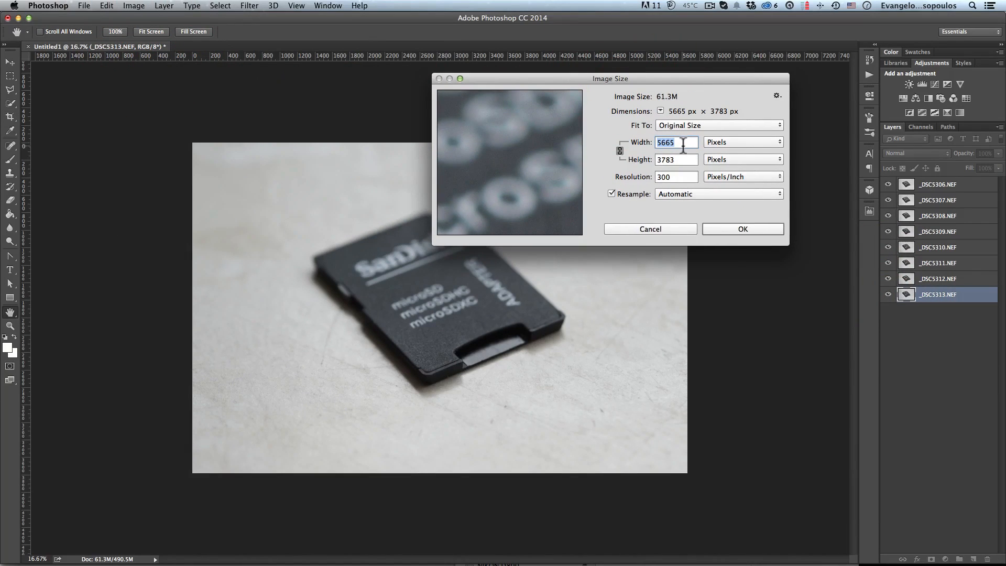
type("1920")
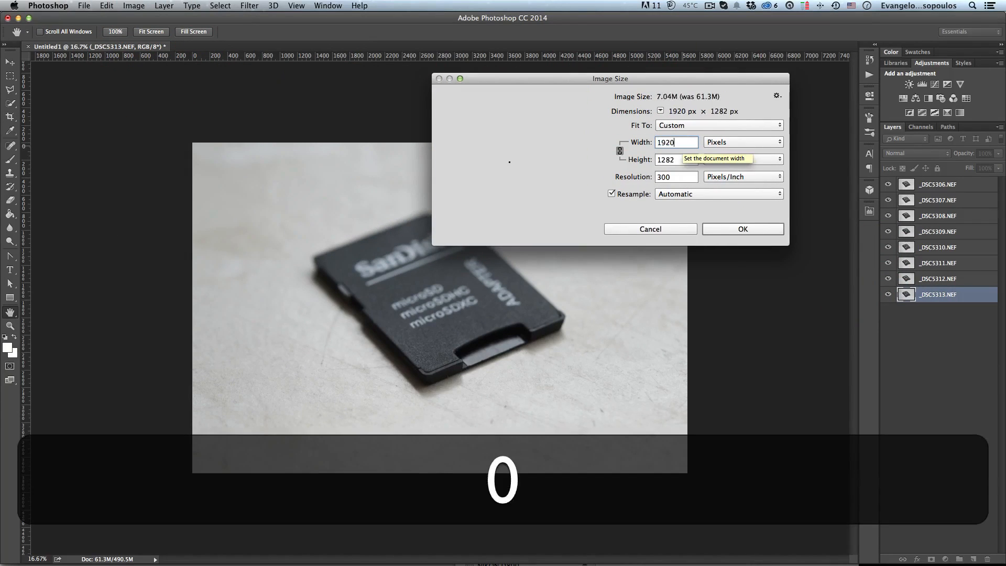
scroll(687, 148, "down", 4)
scroll(688, 149, "down", 15)
scroll(683, 142, "down", 13)
left_click_drag(684, 142, 625, 137)
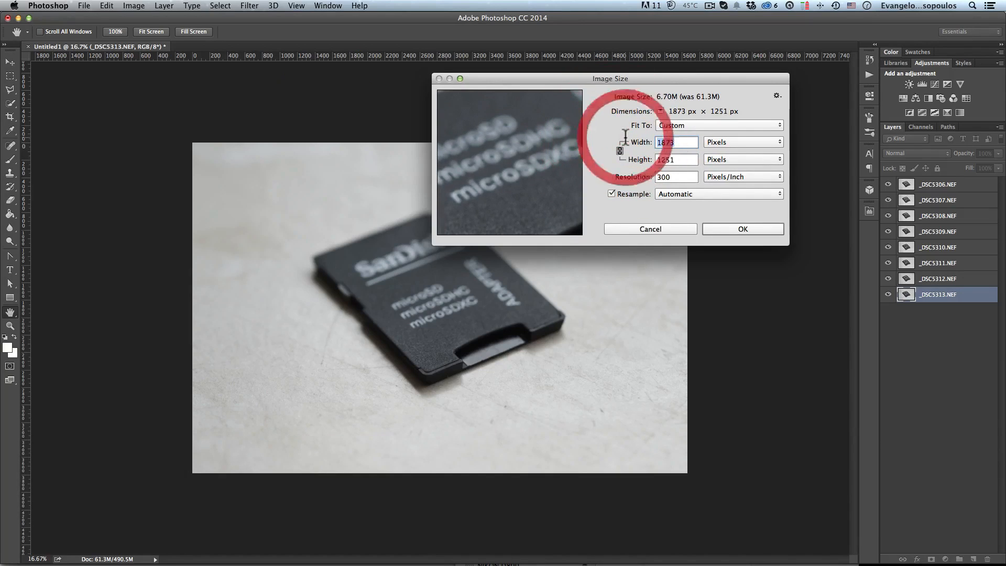
type("1920")
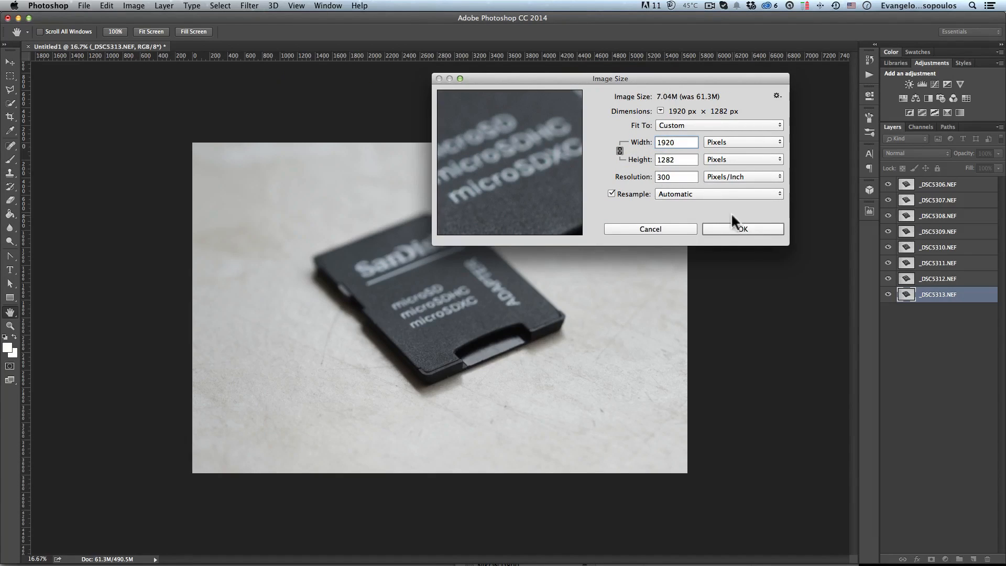
left_click(749, 229)
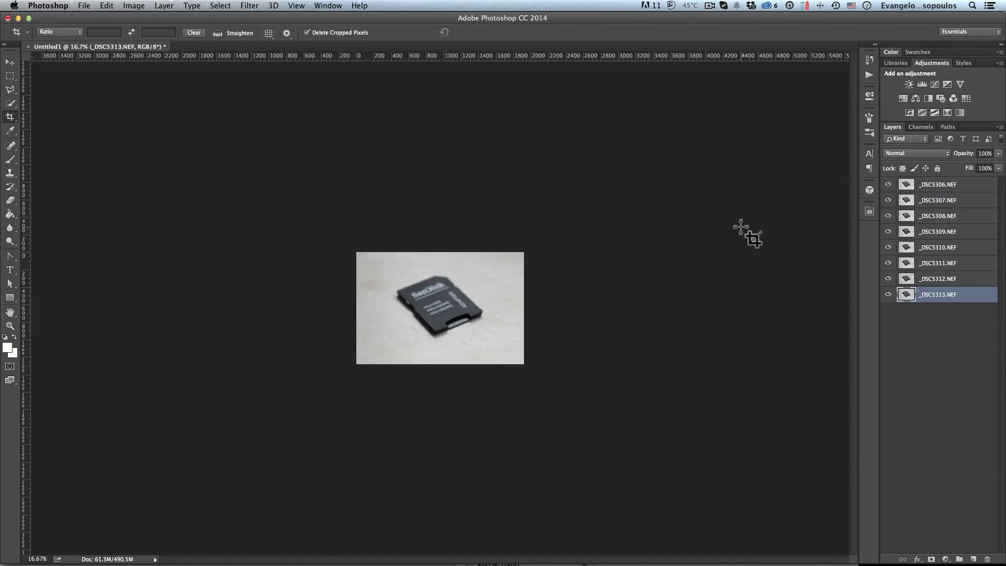
Select all eight layers and auto-blend them using Stack Images with Seamless Tones and Colors enabled.
left_click(10, 325)
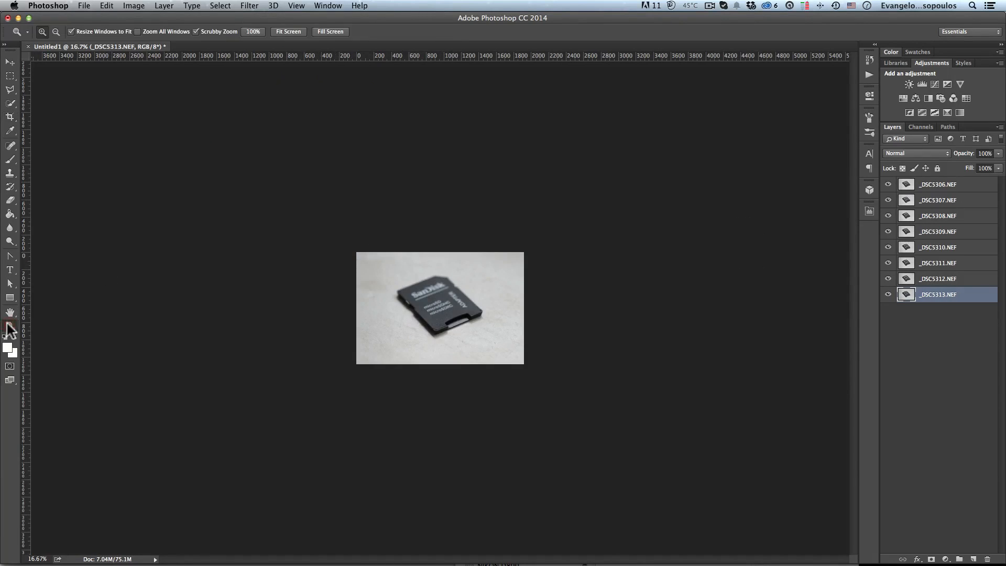
left_click(416, 303)
left_click(419, 305)
left_click(419, 305)
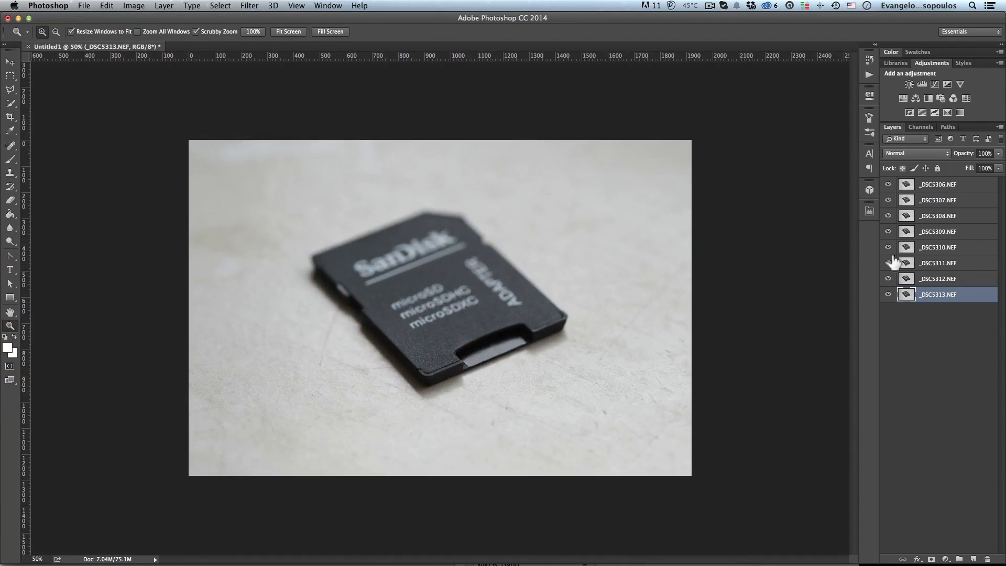
left_click(936, 187, "shift")
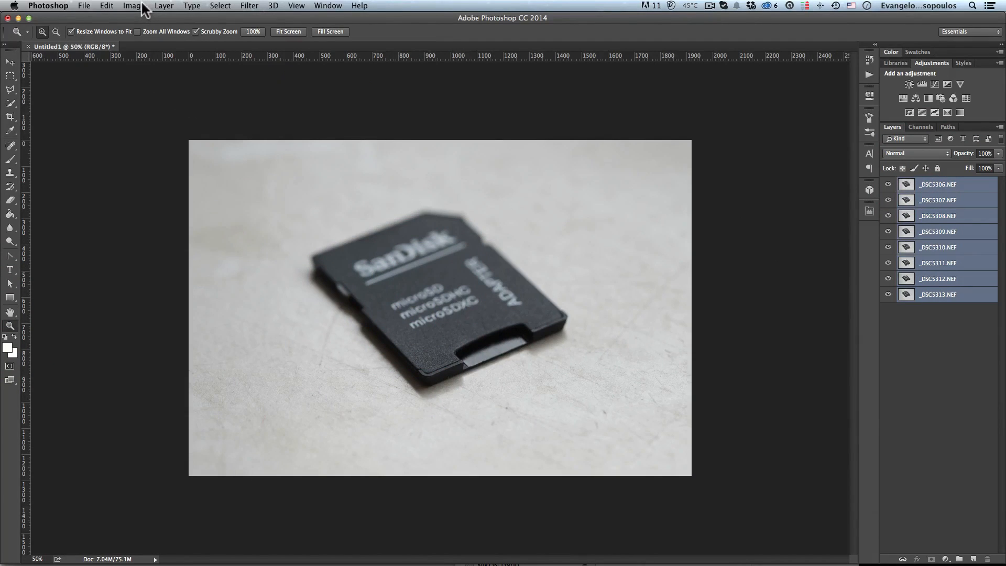
left_click(106, 6)
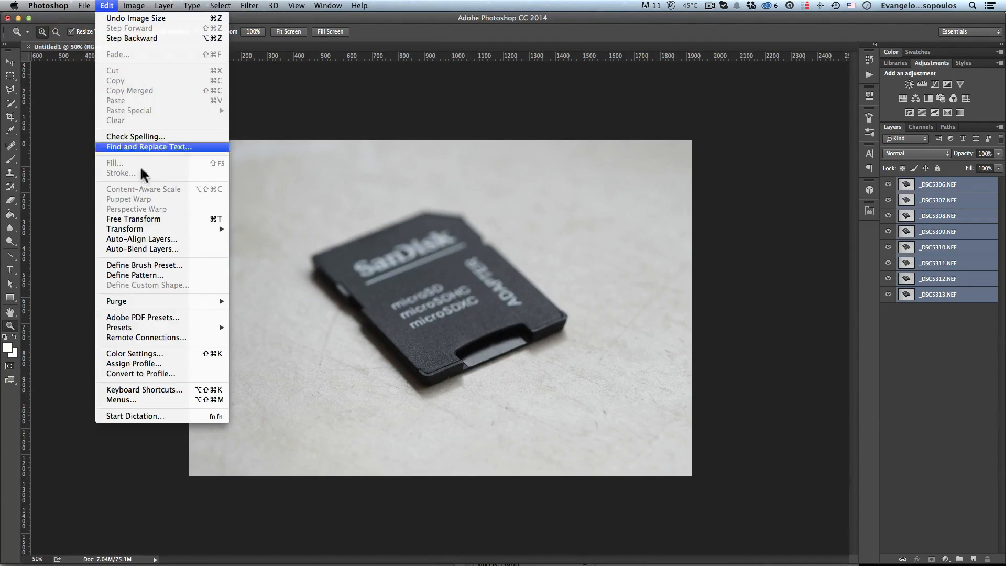
left_click(151, 248)
left_click_drag(487, 112, 715, 98)
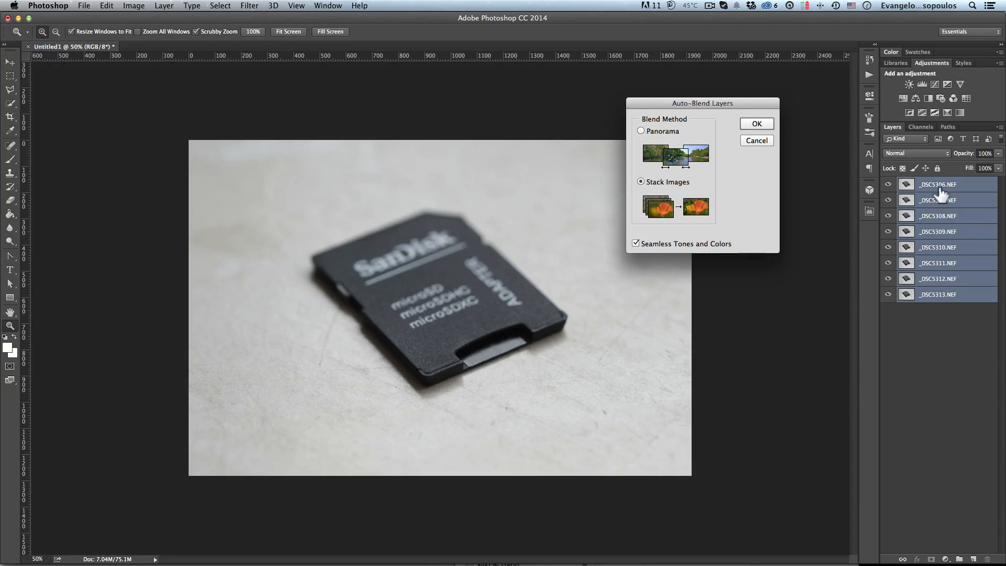
left_click(756, 124)
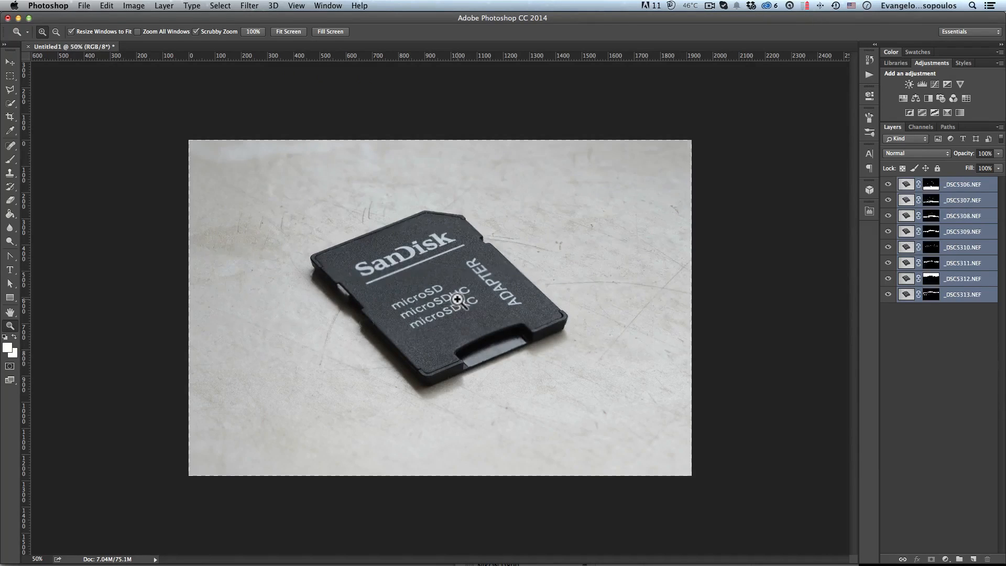
Examine the blended card's lettering and edges up close for sharpness.
left_click(423, 302)
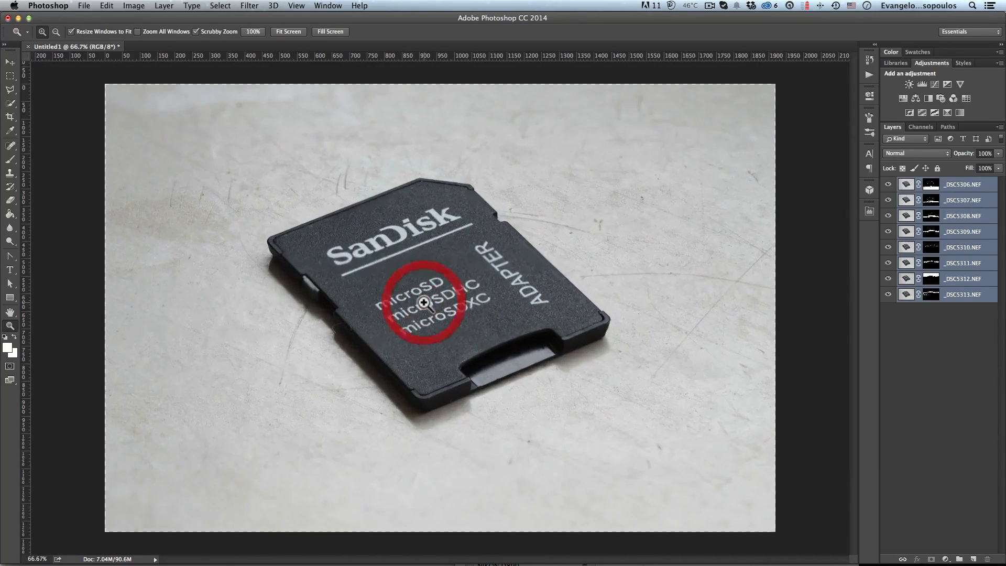
left_click(406, 307)
left_click(408, 284)
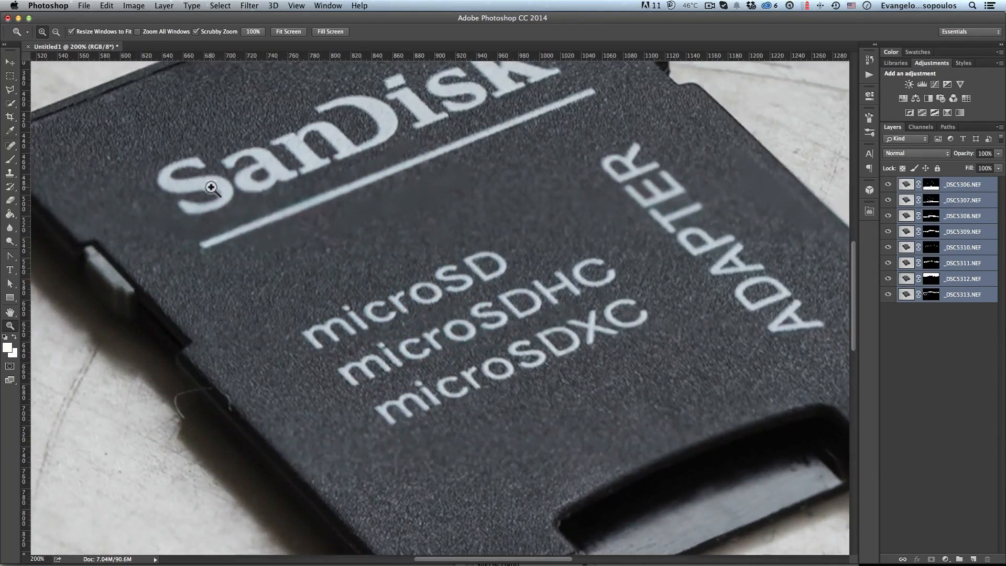
left_click(452, 268, "alt")
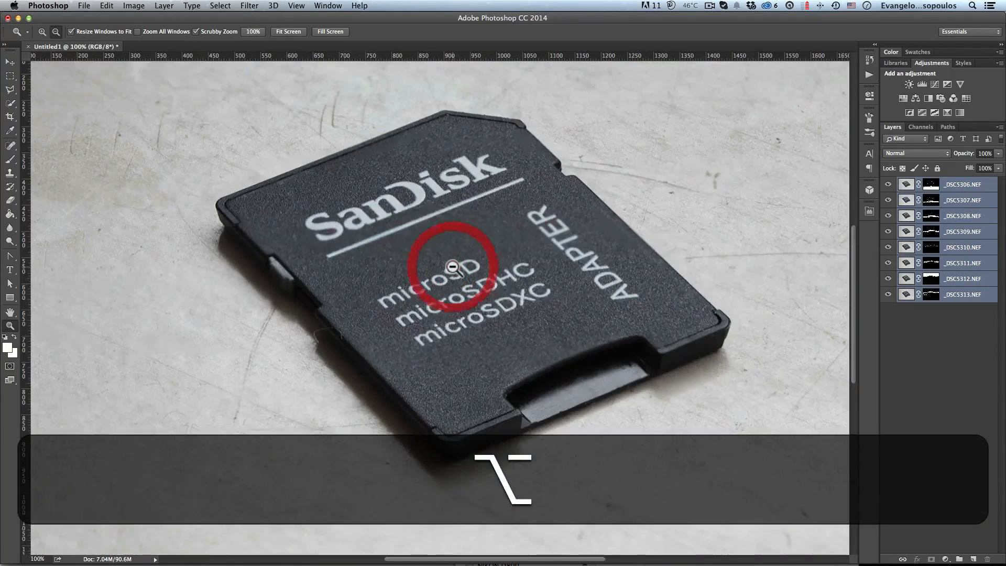
left_click(431, 234, "alt")
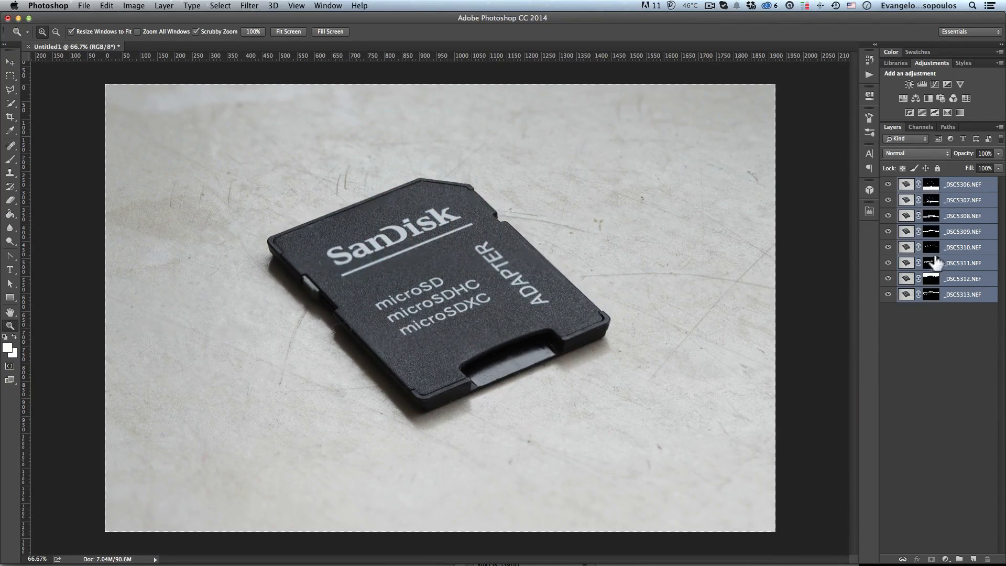
Isolate the top layer, view the eight masked layers one at a time to see each one's sharp areas, and make all layers visible again.
left_click(888, 184, "alt")
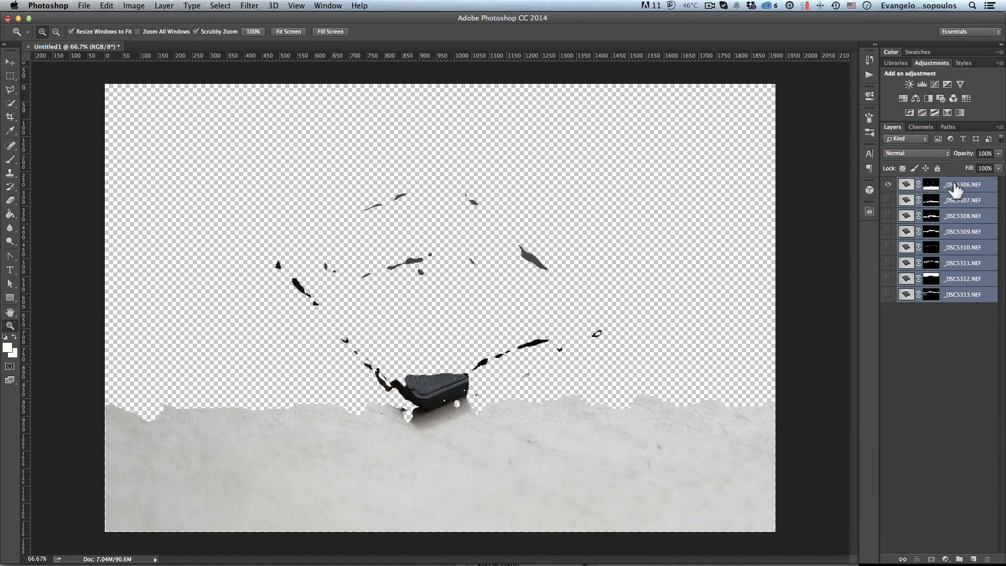
left_click(961, 184)
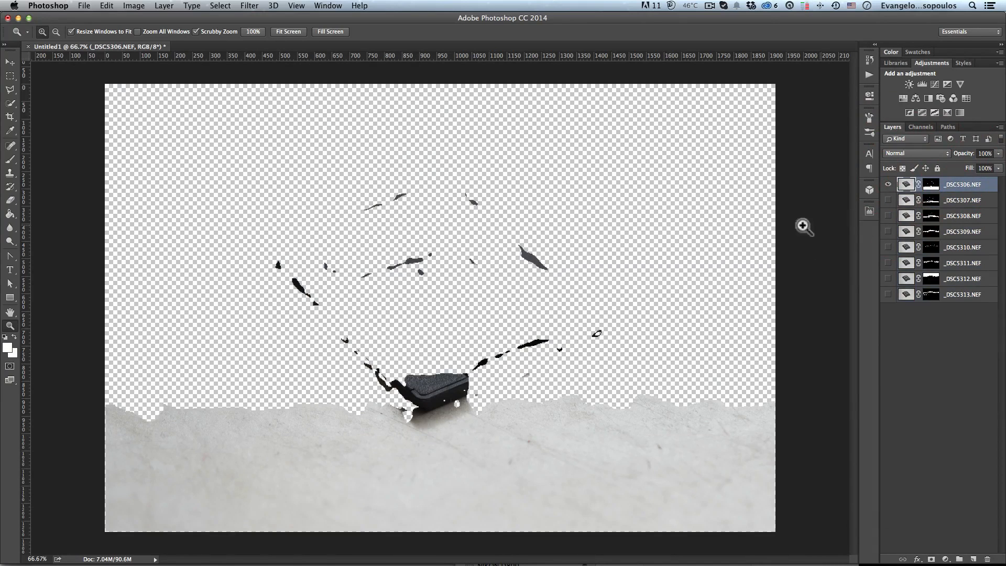
key("alt")
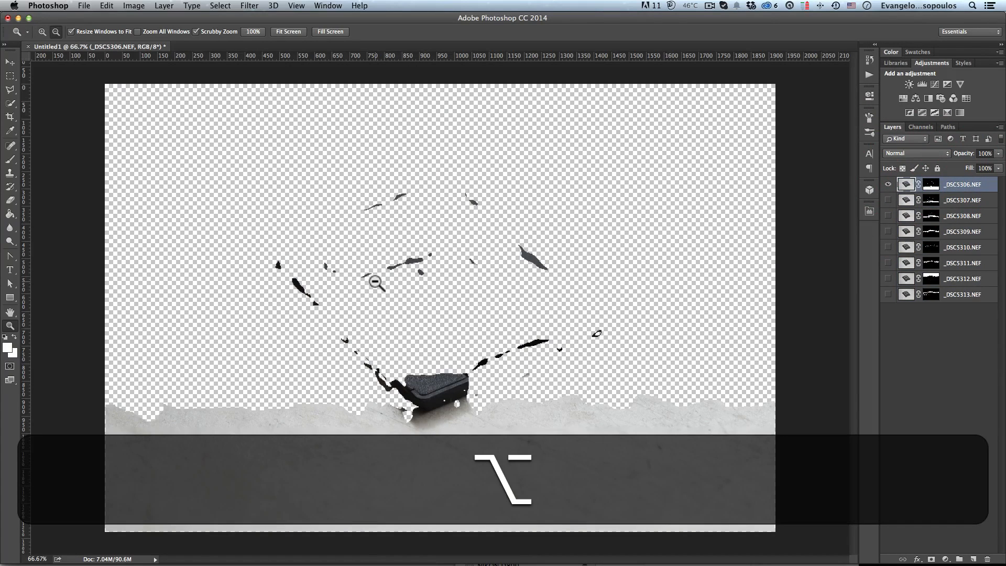
key("alt+bracketleft")
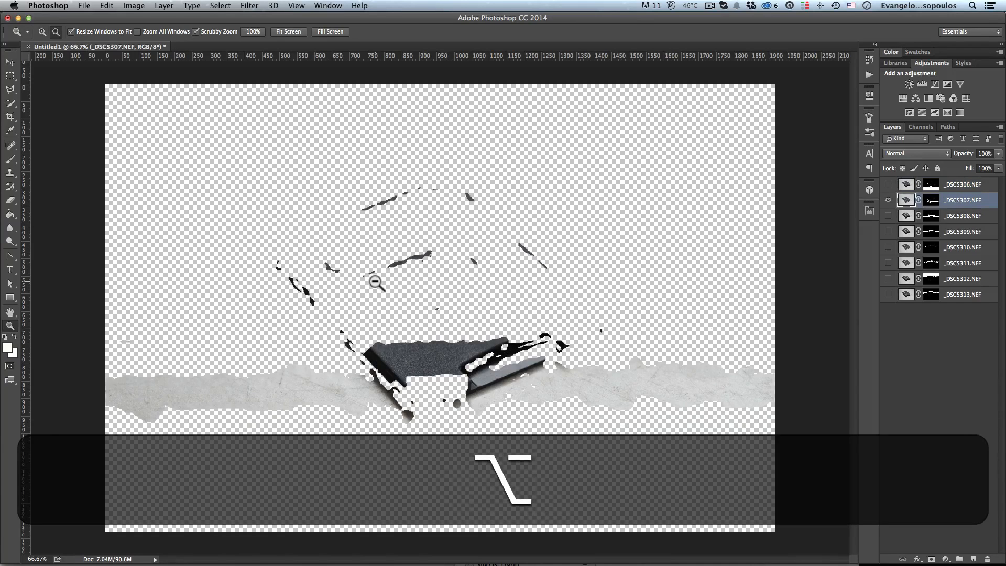
key("alt+bracketleft")
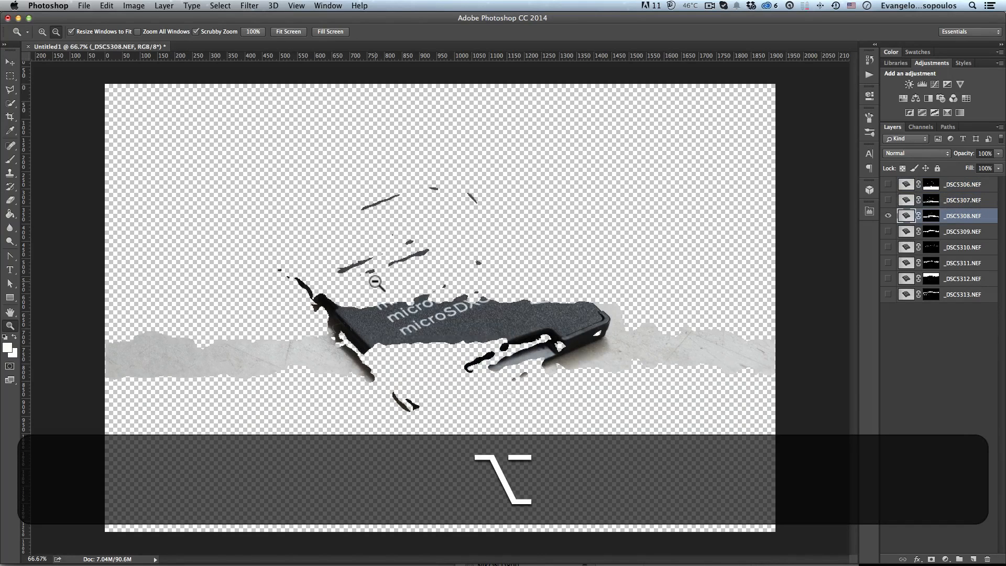
key("alt+bracketleft")
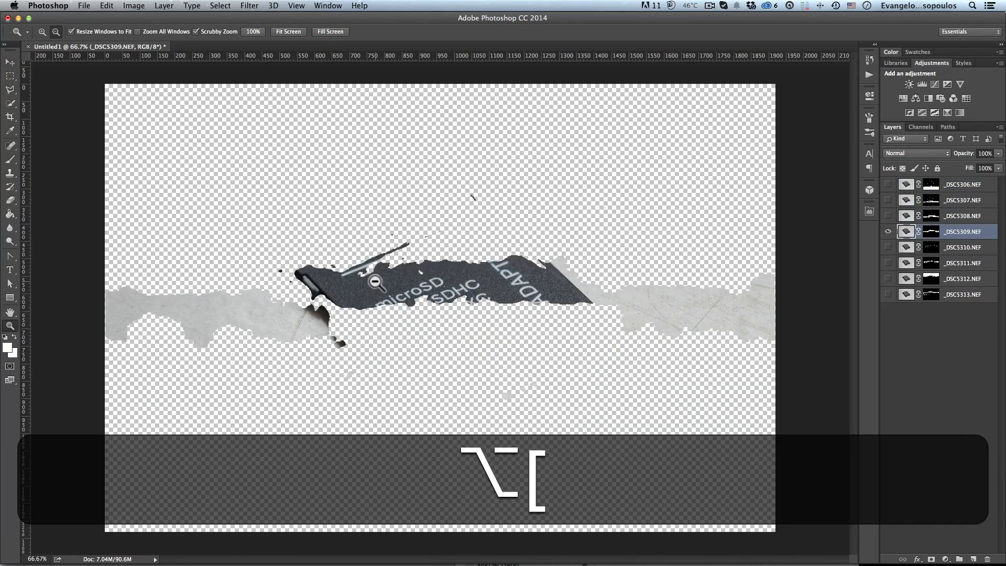
key("alt+bracketleft")
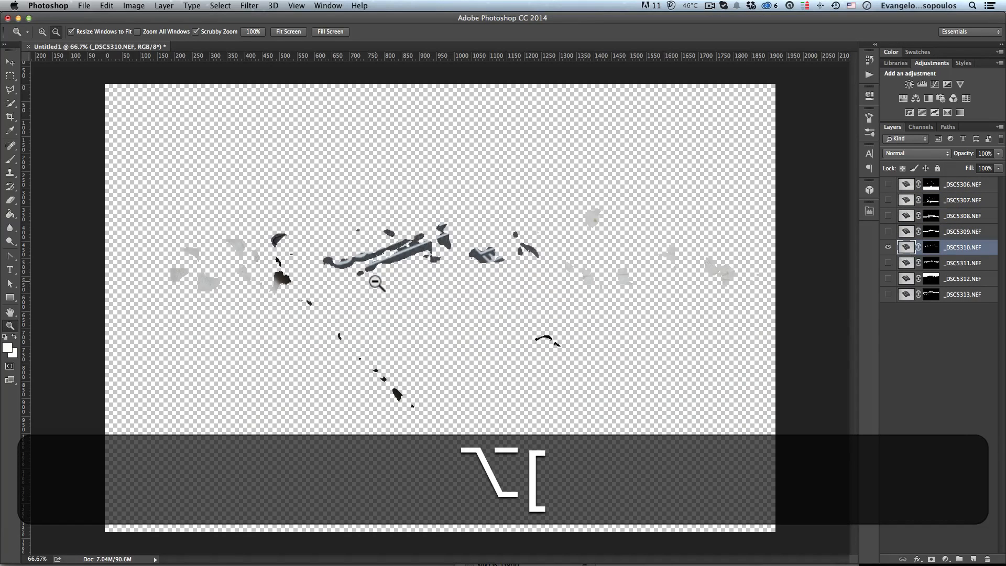
key("alt+bracketleft")
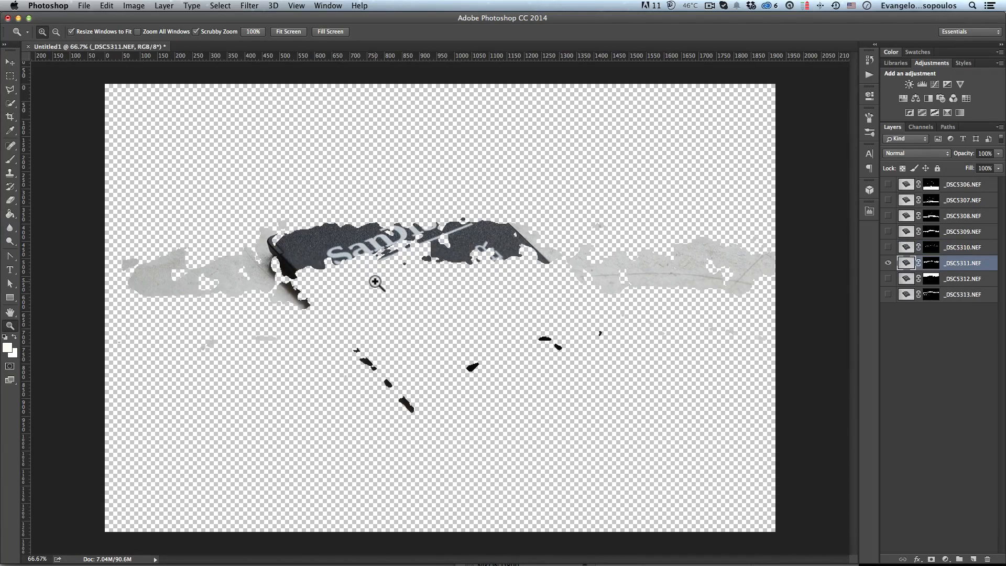
key("alt+bracketleft")
key("alt+bracketleft")
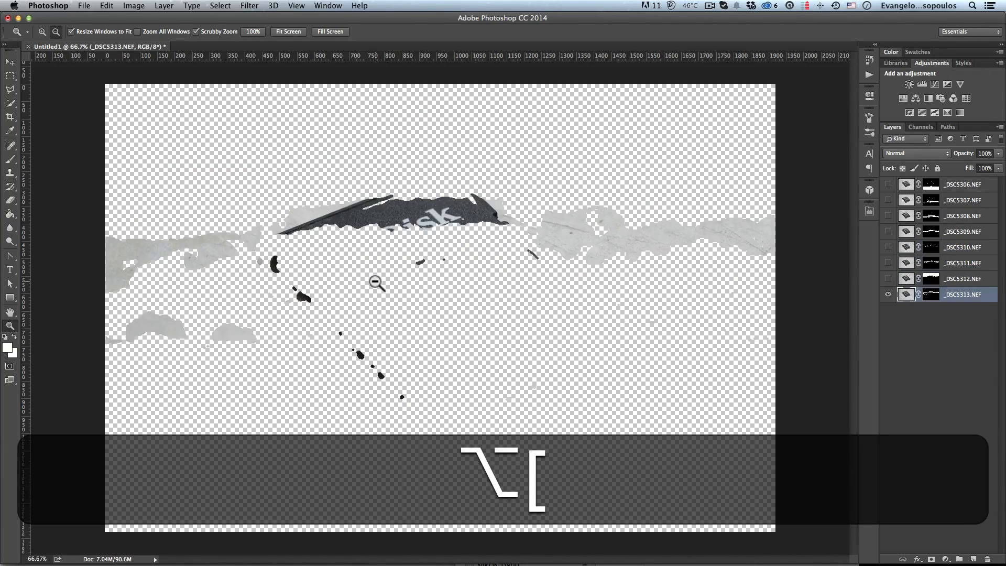
key("alt+bracketleft")
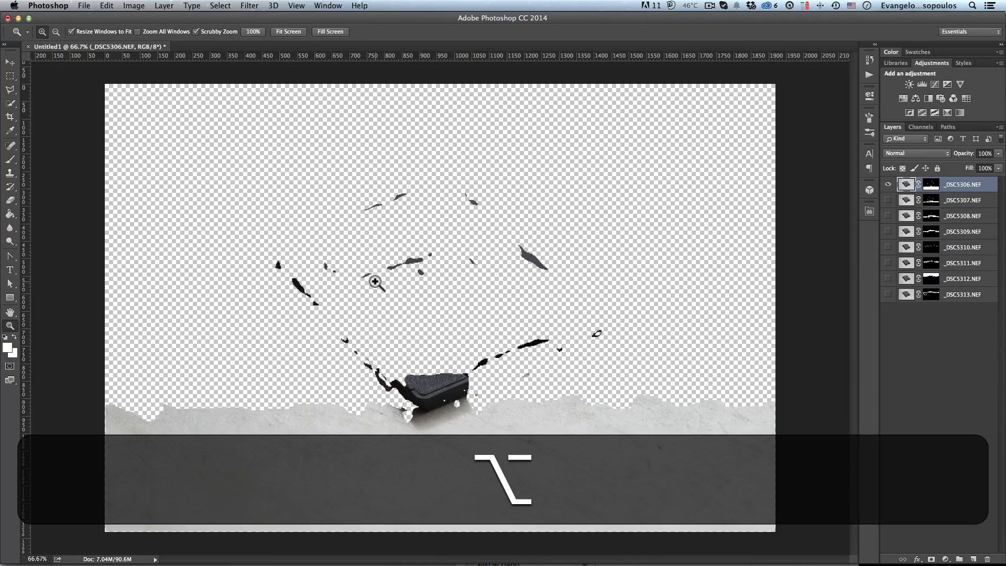
left_click(888, 184, "alt")
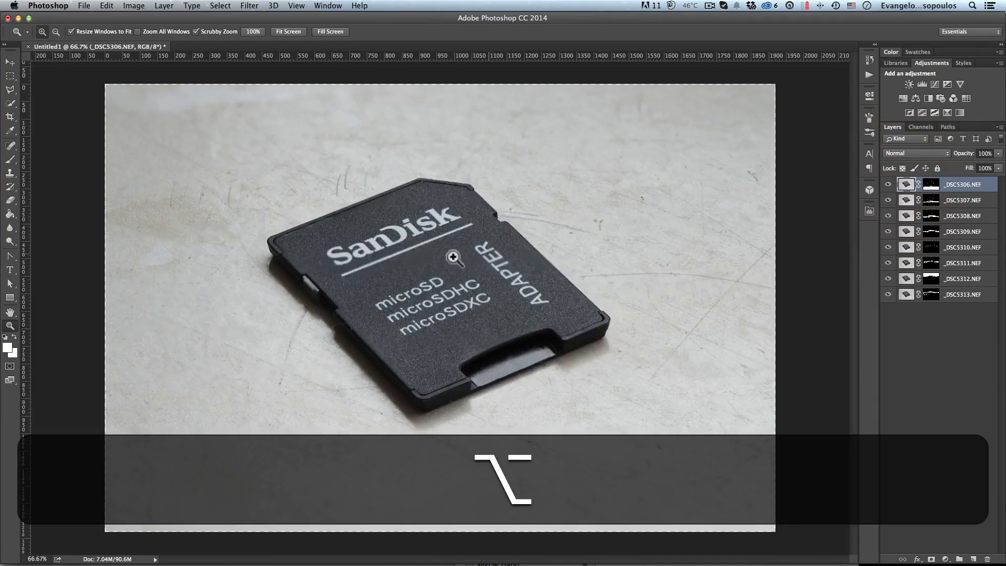
Inspect the blended card's lettering, textured surface and front corner at high magnification, and return to the whole image.
left_click(359, 233, "alt")
left_click(354, 283)
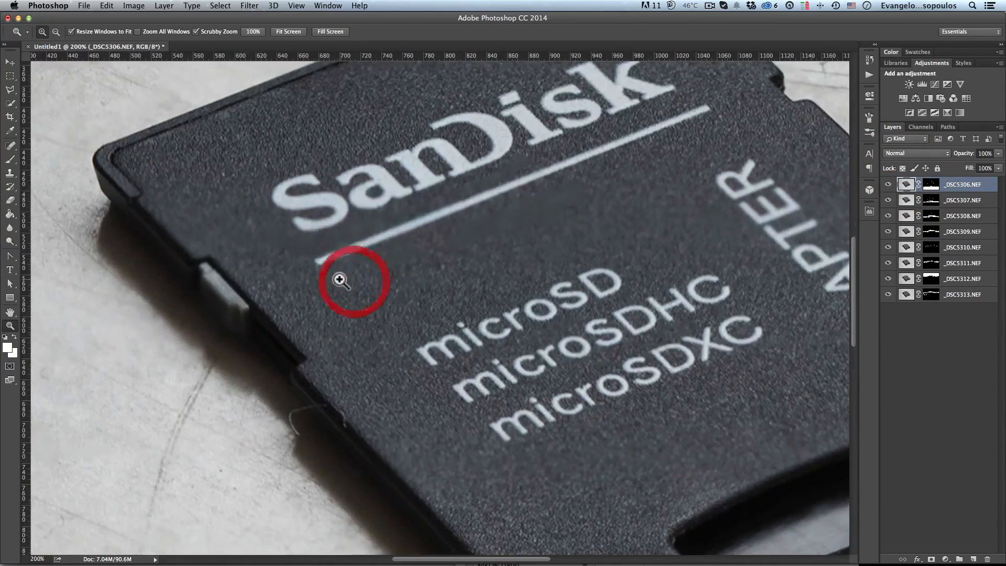
left_click(326, 236, "alt")
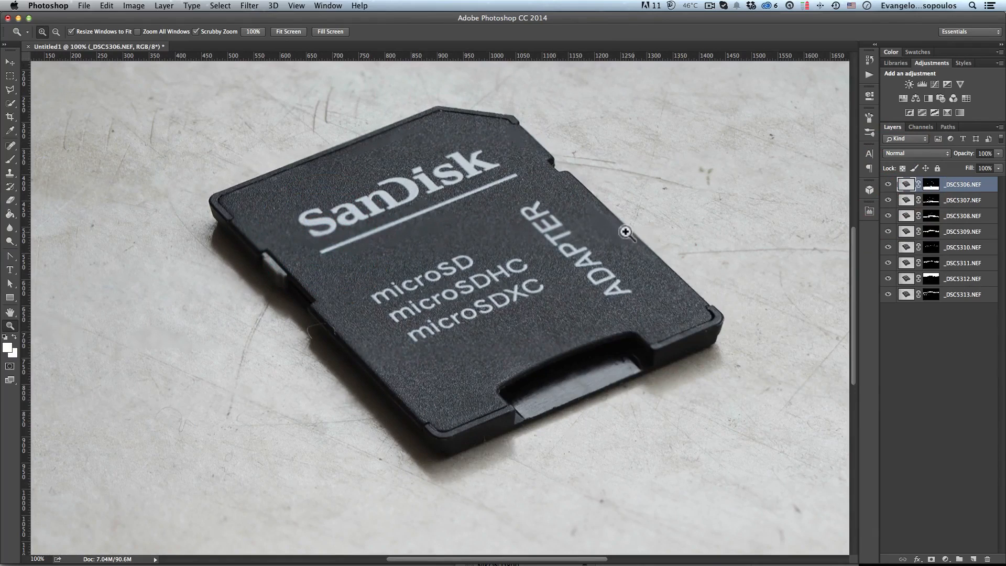
key("alt")
left_click(423, 274, "alt")
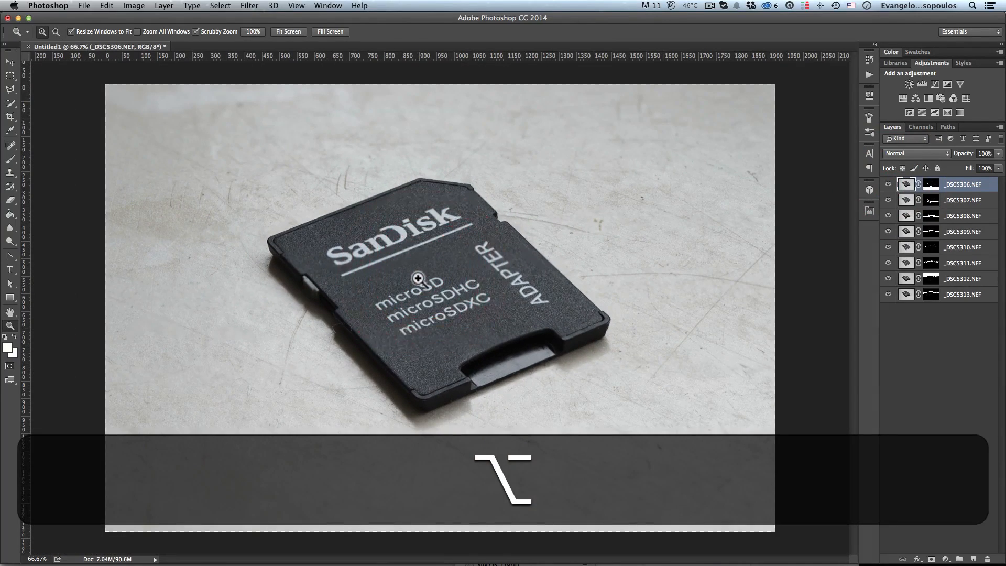
left_click(396, 356)
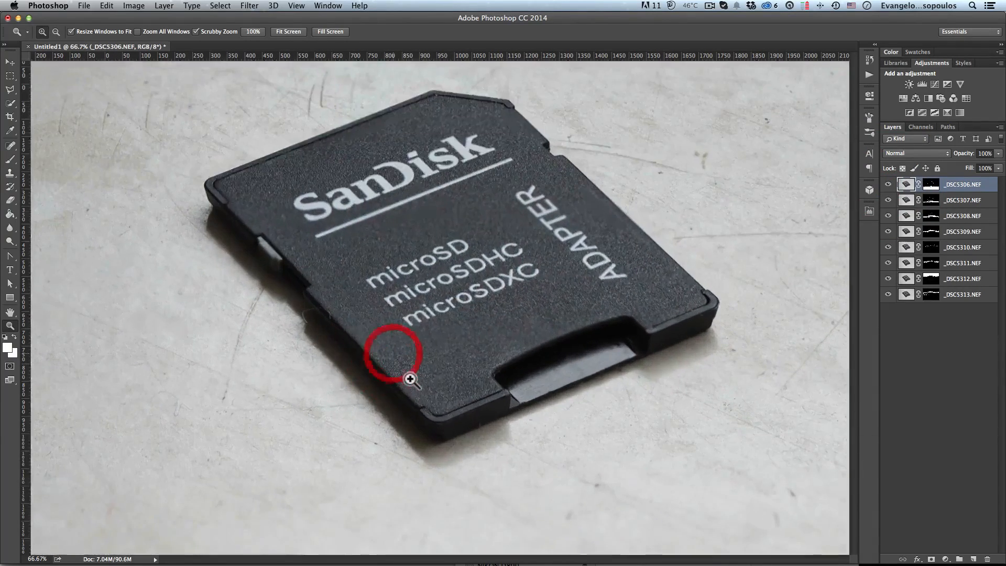
left_click(441, 413)
left_click(439, 415)
left_click(444, 423)
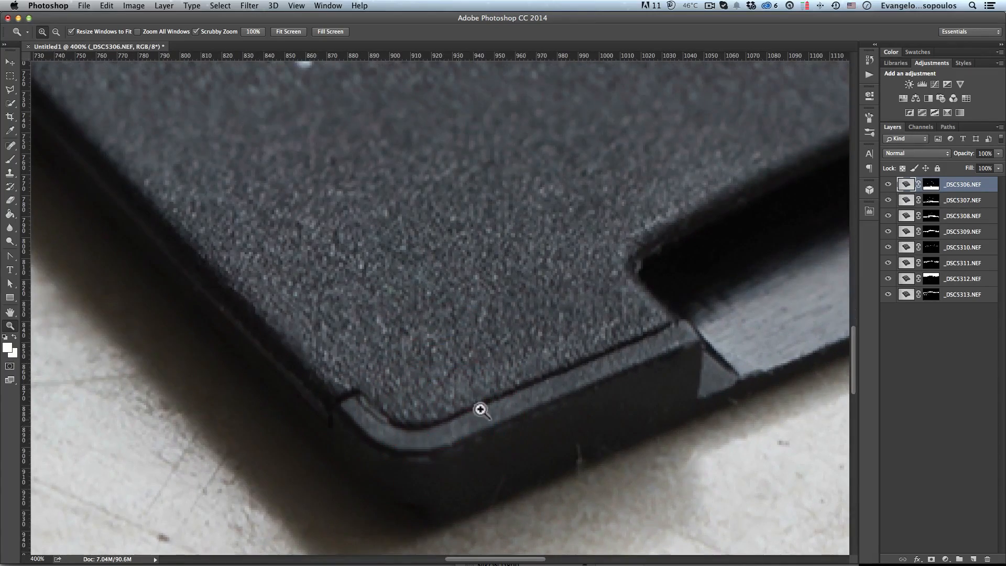
left_click(568, 364)
key("alt")
left_click(453, 322, "alt")
left_click(452, 323, "alt")
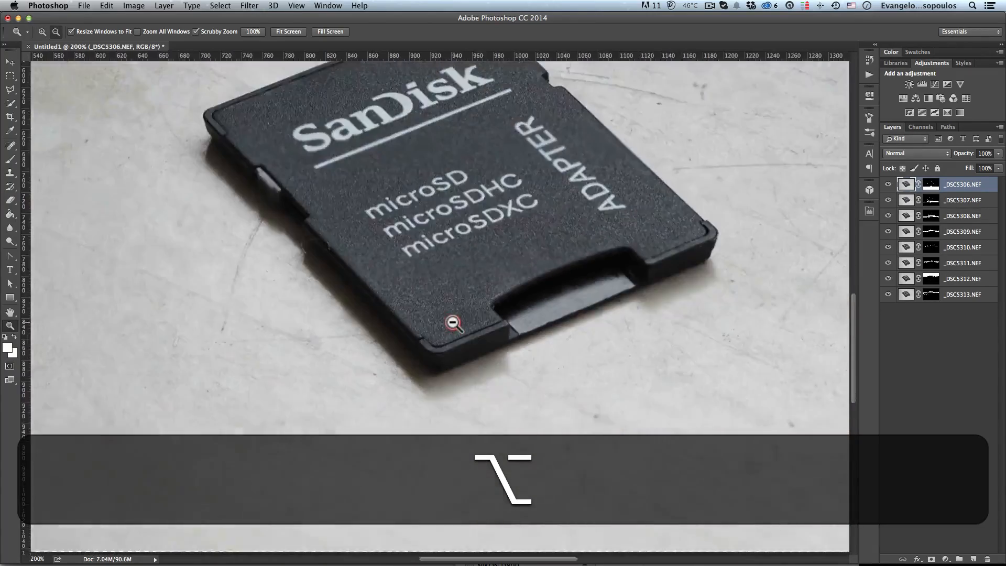
left_click(450, 315, "alt")
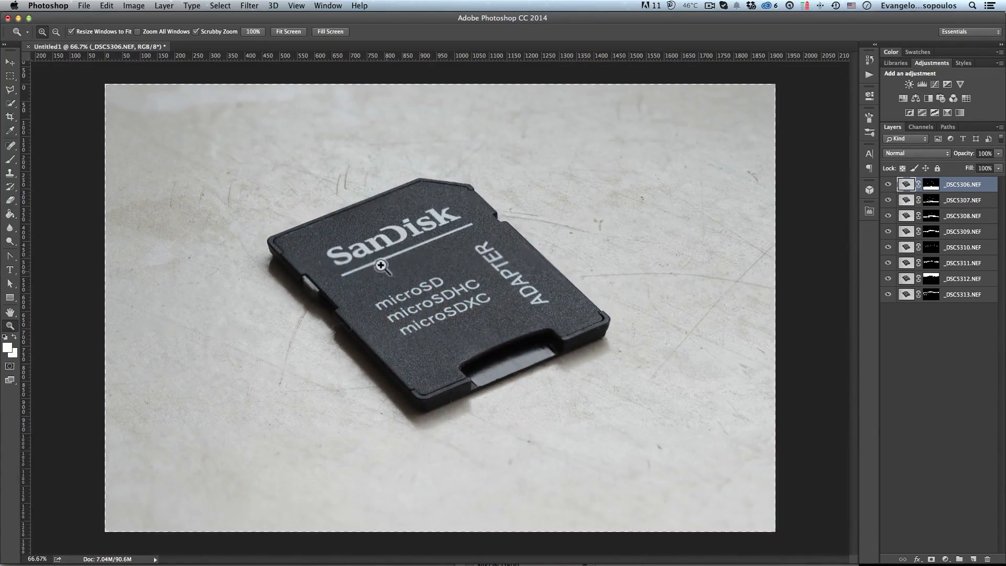